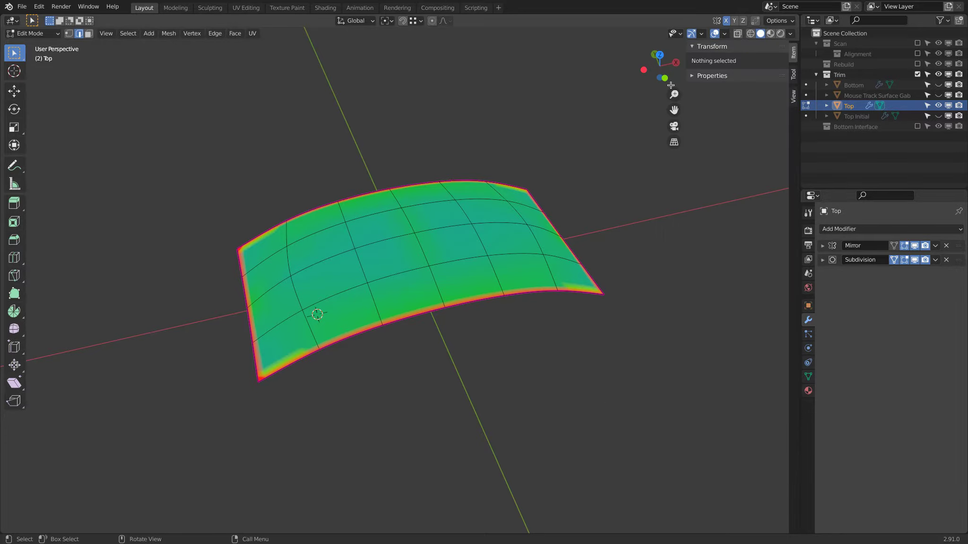
# Step: Set the Sharp mesh analysis overlay range to a minimum of -5° and a maximum of 5°
pyautogui.click(725, 33)
pyautogui.click(696, 362)
pyautogui.write('-5')
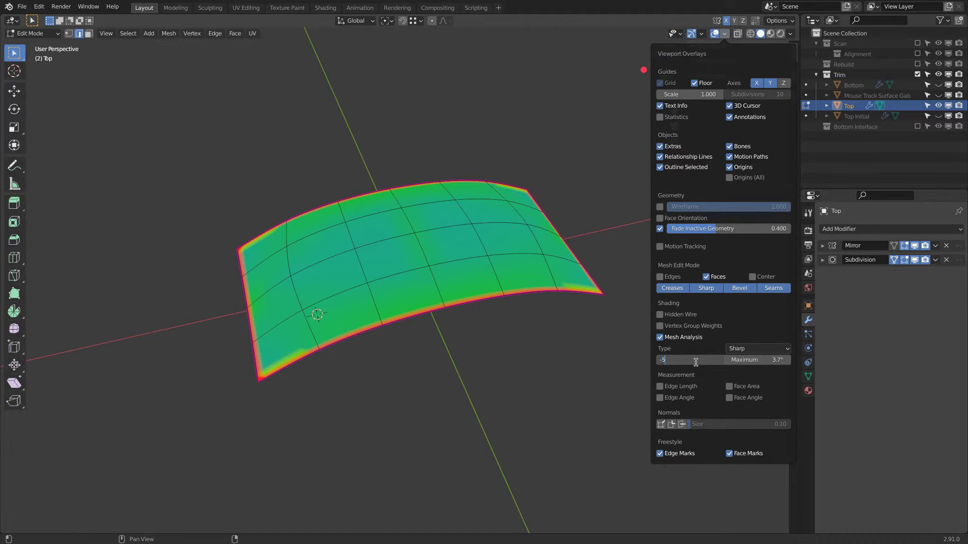
pyautogui.press('Tab')
pyautogui.write('5')
pyautogui.press('Return')
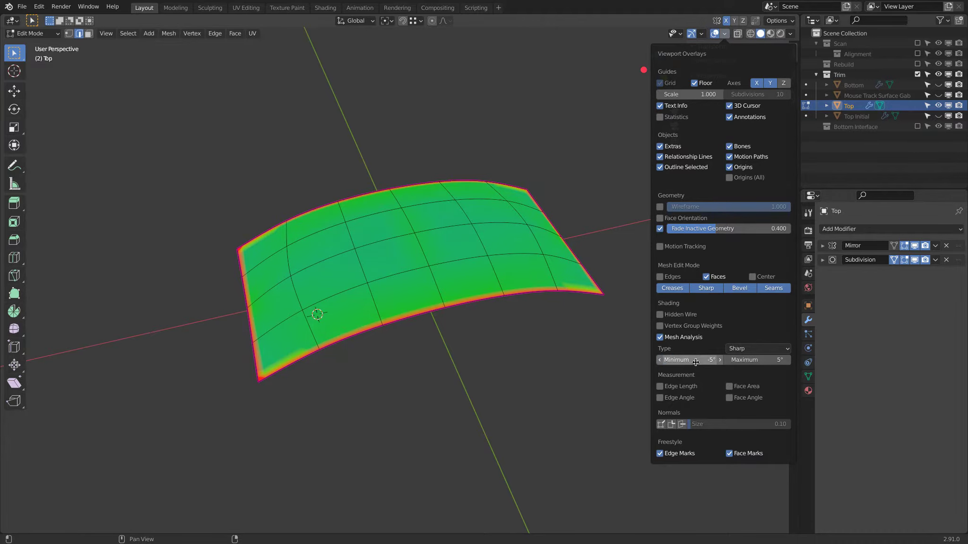
# Step: Raise the central edge of the Top surface by about 17 mm along Z to test the curvature colours
pyautogui.moveTo(486, 309); pyautogui.dragTo(419, 259, button='middle')
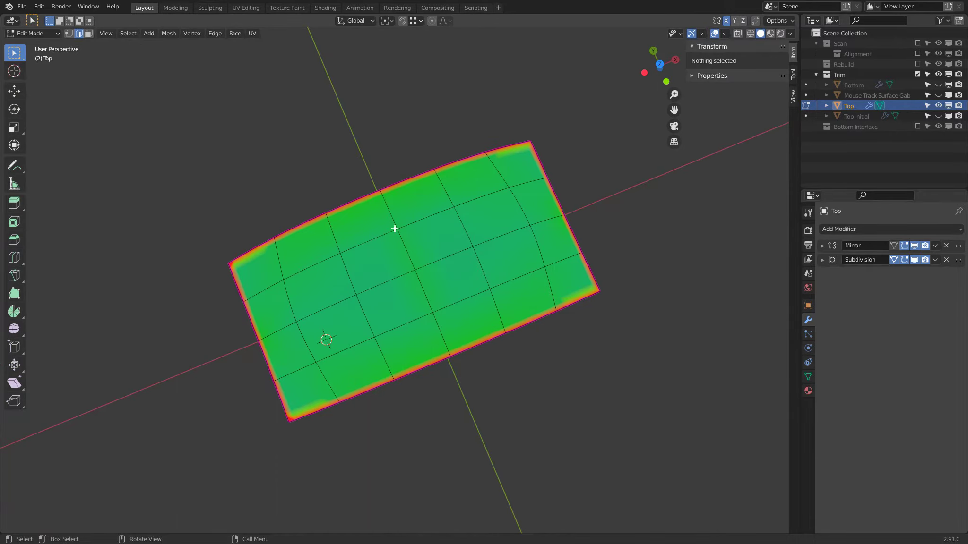
pyautogui.moveTo(335, 258); pyautogui.dragTo(342, 205, button='middle')
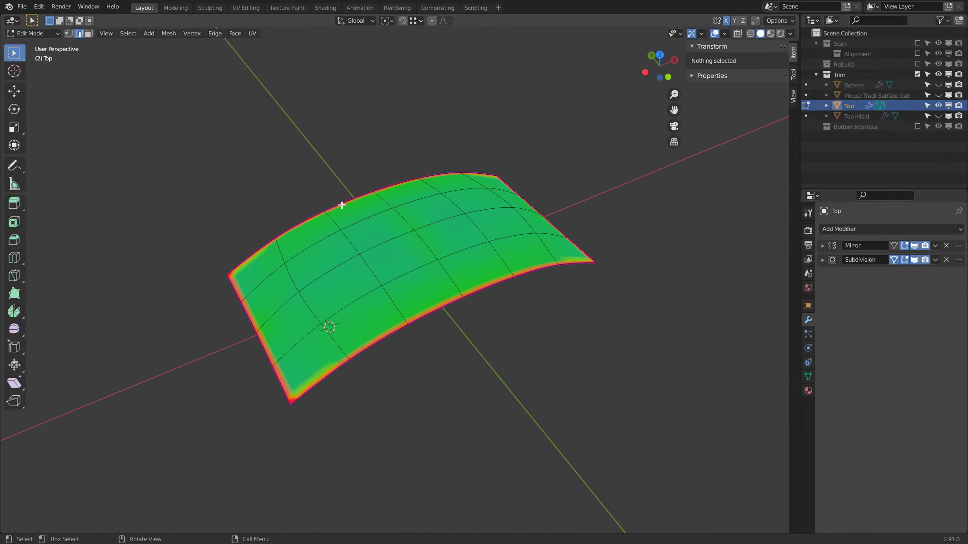
pyautogui.click(411, 229)
pyautogui.moveTo(426, 212); pyautogui.dragTo(427, 169)
pyautogui.moveTo(427, 170); pyautogui.dragTo(460, 207, button='middle')
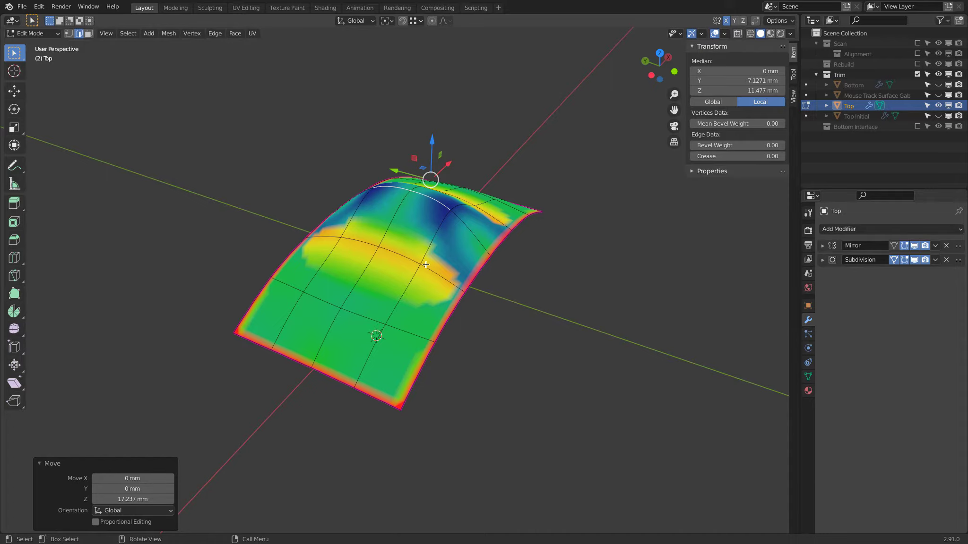
# Step: Lower the edge beside the raised centre by about 11 mm along Z
pyautogui.moveTo(374, 228)
pyautogui.mouseDown(button='middle')
pyautogui.moveTo(411, 199)
pyautogui.moveTo(418, 178)
pyautogui.moveTo(367, 190)
pyautogui.moveTo(367, 223)
pyautogui.mouseUp(button='middle')
pyautogui.click(368, 224)
pyautogui.moveTo(359, 216); pyautogui.dragTo(360, 247)
pyautogui.moveTo(333, 203); pyautogui.dragTo(333, 174, button='middle')
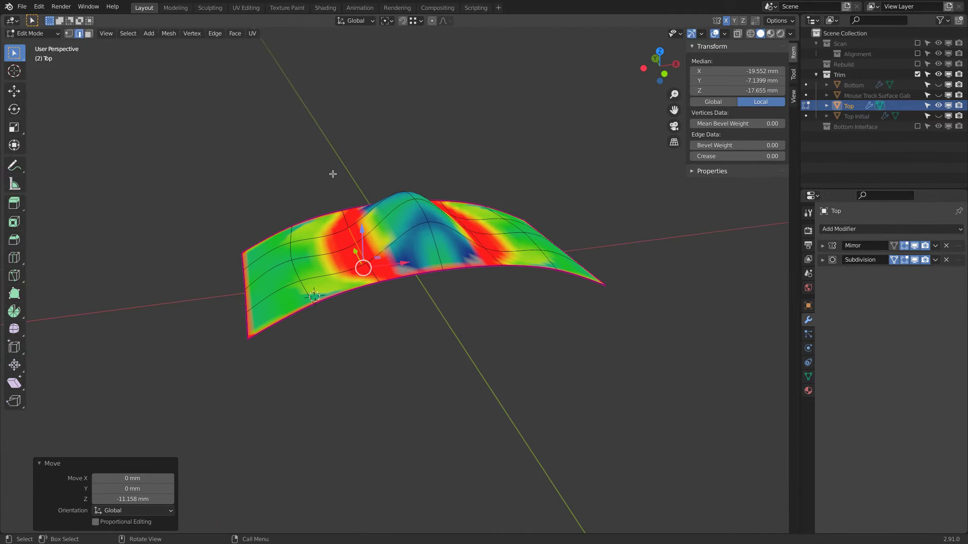
# Step: Undo both edge moves on the Top surface
pyautogui.hotkey('ctrl', 'z')
pyautogui.hotkey('ctrl', 'z')
pyautogui.hotkey('ctrl', 'z')
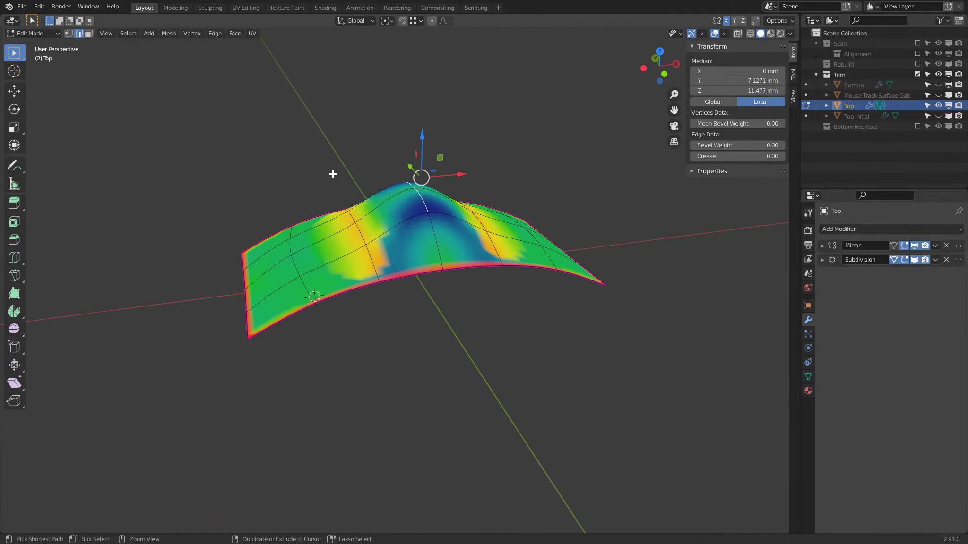
# Step: Narrow the Sharp analysis range to a minimum of -1.9° and a maximum of 4°, and deselect the mesh
pyautogui.click(725, 34)
pyautogui.moveTo(692, 362); pyautogui.dragTo(709, 361)
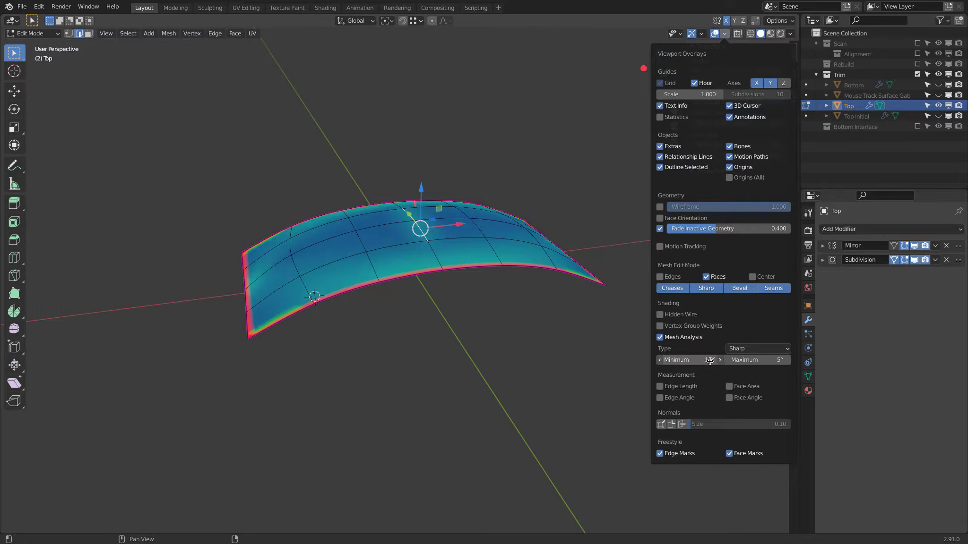
pyautogui.moveTo(745, 362); pyautogui.dragTo(744, 368)
pyautogui.moveTo(596, 354); pyautogui.dragTo(408, 299, button='middle')
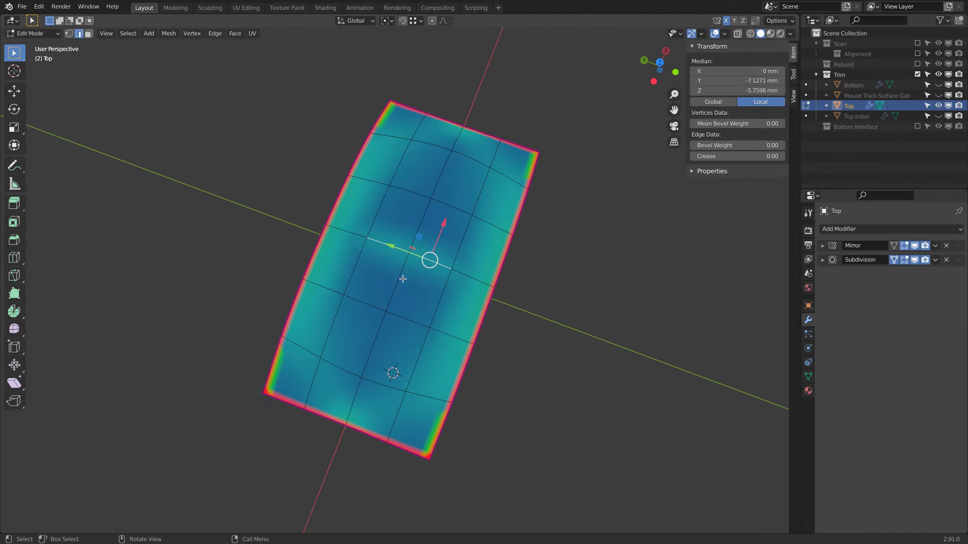
pyautogui.hotkey('alt', 'a')
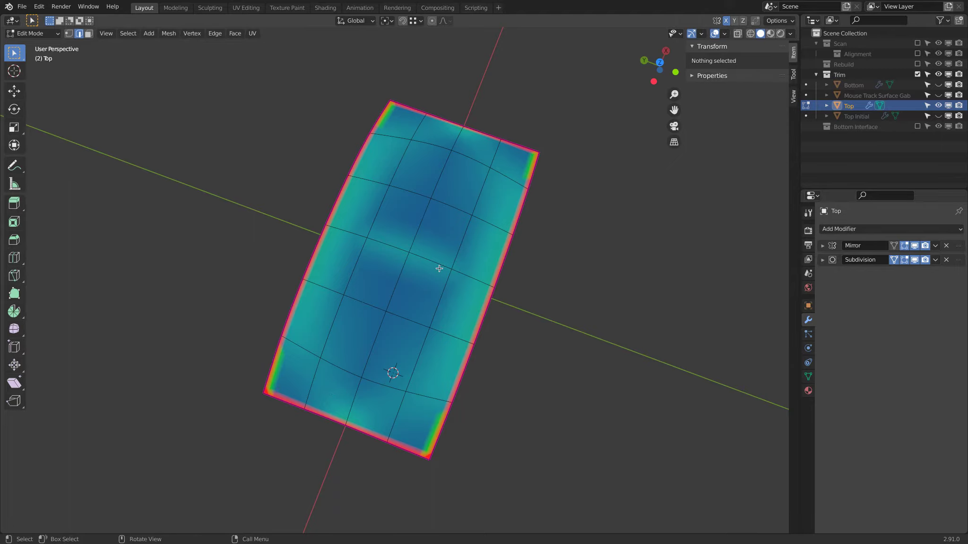
# Step: Switch to vertex selection, nudge the central vertex slightly upwards along Z to even out the curvature, and deselect it
pyautogui.moveTo(409, 234); pyautogui.dragTo(333, 179, button='middle')
pyautogui.click(73, 34)
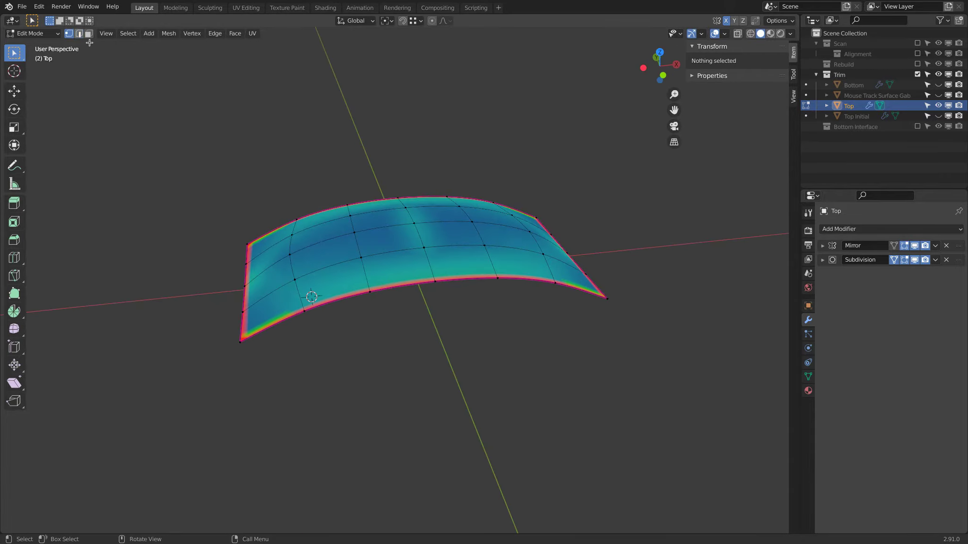
pyautogui.click(415, 221)
pyautogui.moveTo(415, 221); pyautogui.dragTo(440, 189, button='middle')
pyautogui.keyDown('shift'); pyautogui.moveTo(440, 179); pyautogui.dragTo(408, 212, button='middle'); pyautogui.keyUp('shift')
pyautogui.scroll(1, 407, 212)
pyautogui.moveTo(390, 211); pyautogui.dragTo(388, 202)
pyautogui.rightClick(388, 203)
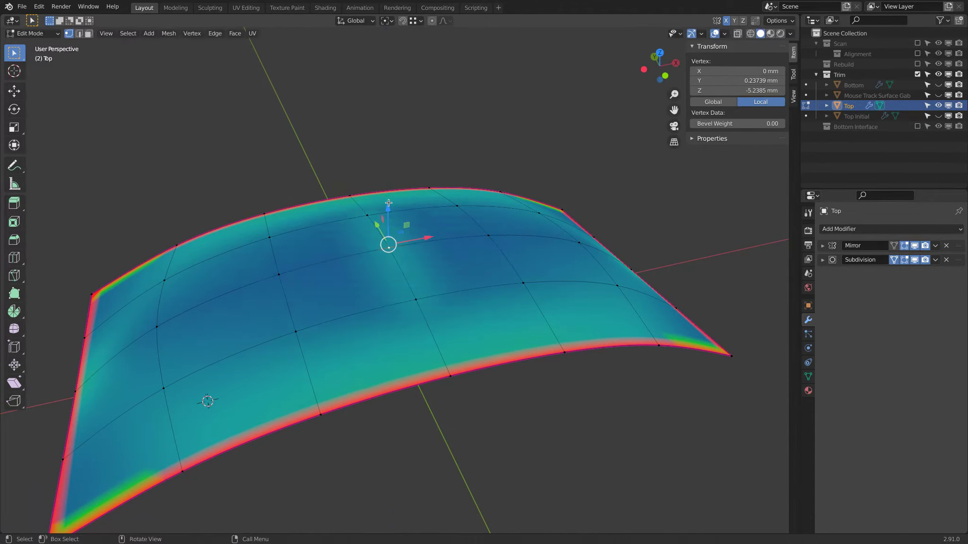
pyautogui.hotkey('ctrl', 'z')
pyautogui.moveTo(402, 235); pyautogui.dragTo(402, 230)
pyautogui.moveTo(378, 186); pyautogui.dragTo(371, 225, button='middle')
pyautogui.hotkey('alt', 'a')
# Step: Try to shift the middle-row vertex near the end of the Top surface sideways and upwards
pyautogui.scroll(-1, 442, 284)
pyautogui.moveTo(442, 284)
pyautogui.mouseDown(button='middle')
pyautogui.moveTo(441, 348)
pyautogui.moveTo(443, 231)
pyautogui.moveTo(441, 318)
pyautogui.moveTo(435, 299)
pyautogui.mouseUp(button='middle')
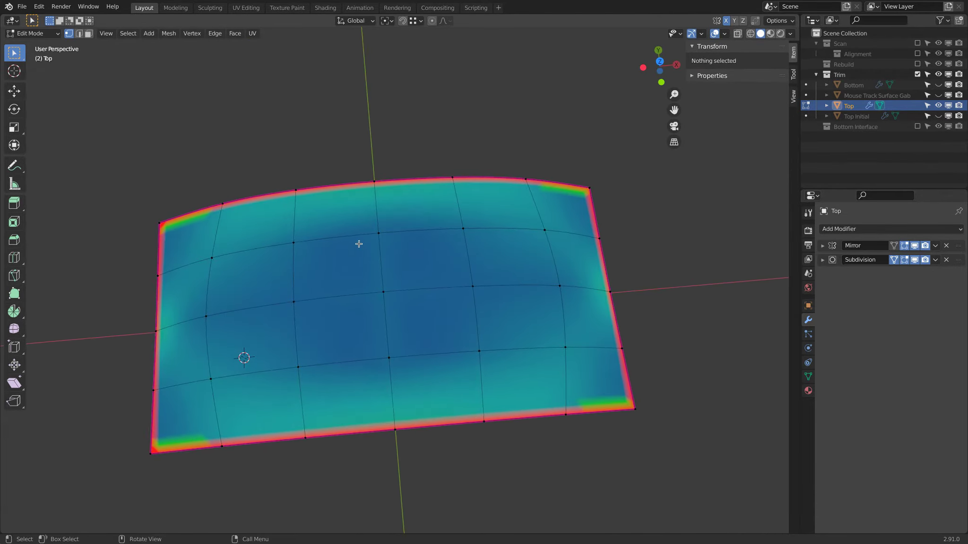
pyautogui.moveTo(372, 326); pyautogui.dragTo(376, 293, button='middle')
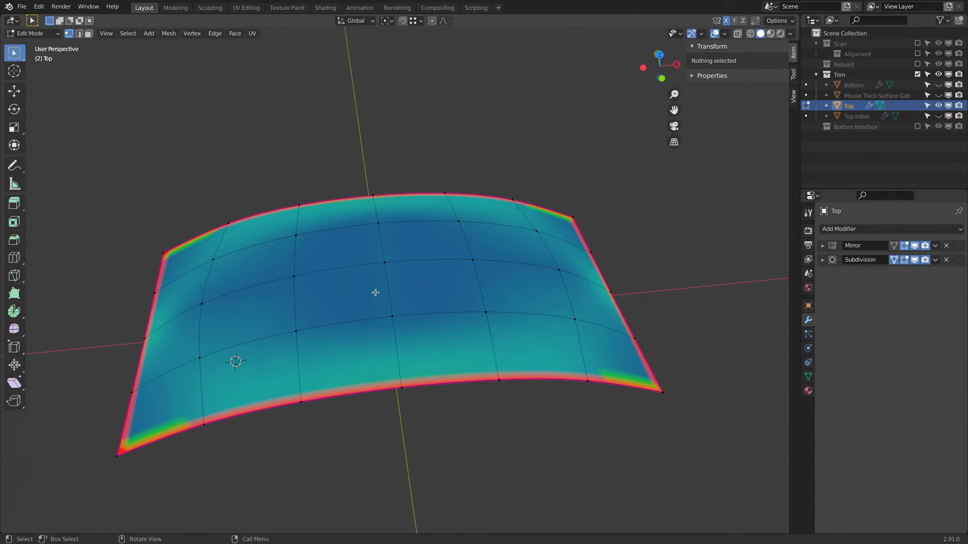
pyautogui.click(222, 299)
pyautogui.moveTo(234, 296)
pyautogui.mouseDown()
pyautogui.moveTo(249, 294)
pyautogui.moveTo(242, 296)
pyautogui.mouseUp()
pyautogui.rightClick(248, 295)
pyautogui.moveTo(190, 277)
pyautogui.mouseDown()
pyautogui.moveTo(181, 267)
pyautogui.moveTo(199, 287)
pyautogui.moveTo(183, 268)
pyautogui.mouseUp()
pyautogui.moveTo(232, 310); pyautogui.dragTo(375, 245, button='middle')
pyautogui.hotkey('ctrl', 'z')
pyautogui.hotkey('ctrl', 'z')
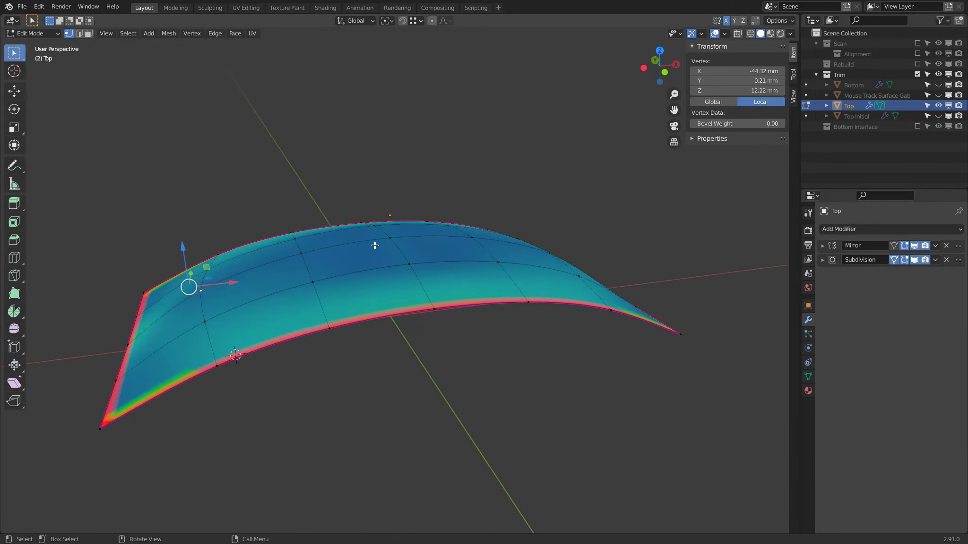
# Step: Return to Object Mode, hide the Top surface and show the Bottom surface
pyautogui.click(33, 33)
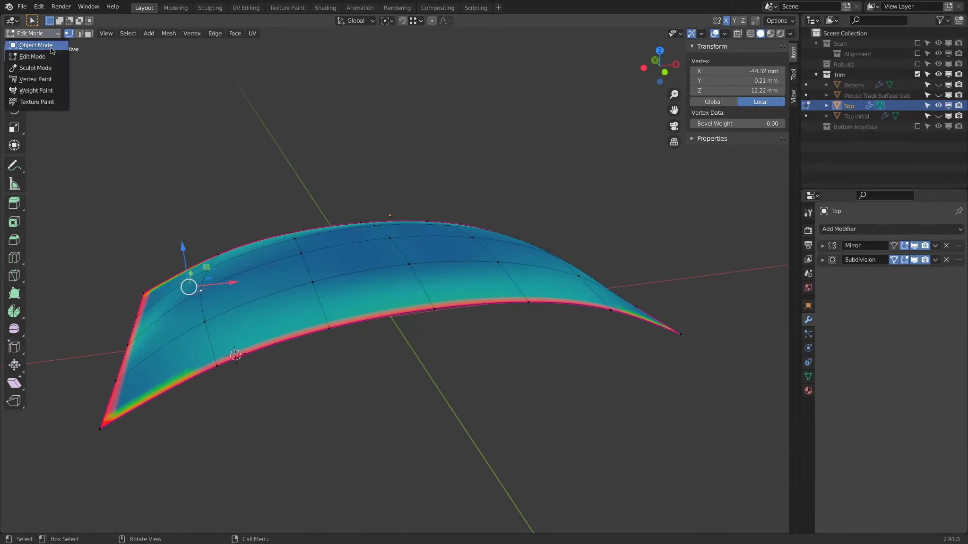
pyautogui.click(21, 45)
pyautogui.click(938, 105)
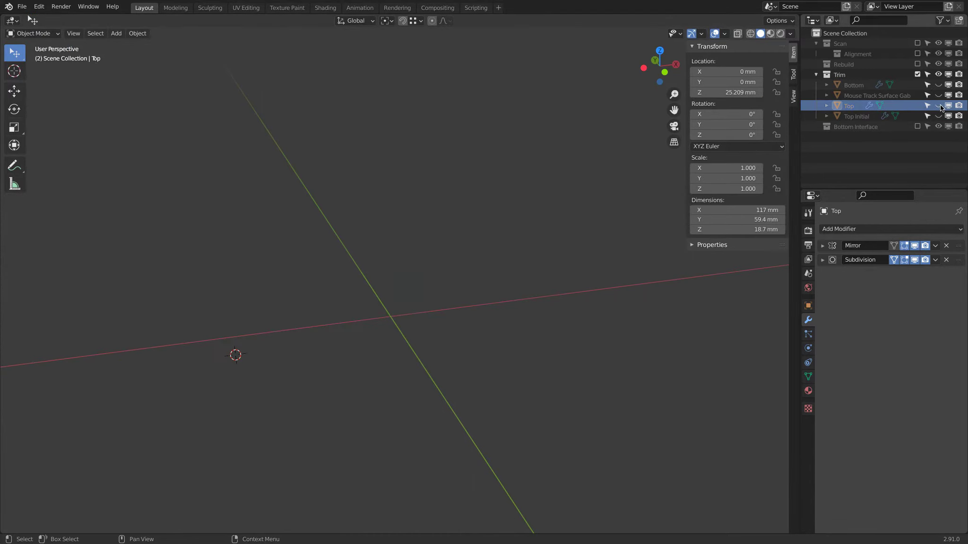
pyautogui.click(938, 85)
# Step: Select the Bottom surface and enter Edit Mode to display its curvature from the outer side
pyautogui.moveTo(368, 210); pyautogui.dragTo(388, 219, button='middle')
pyautogui.click(388, 218)
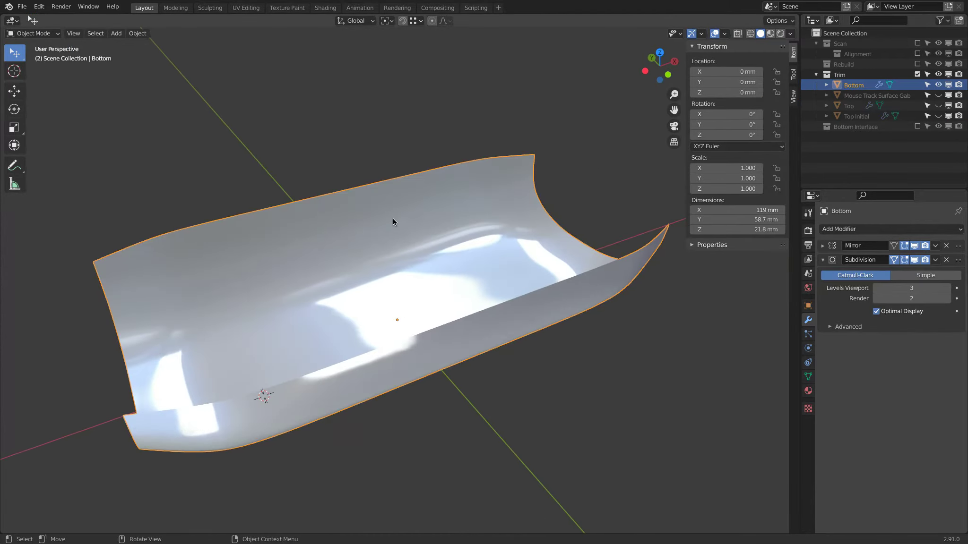
pyautogui.moveTo(324, 182); pyautogui.dragTo(446, 385, button='middle')
pyautogui.press('Tab')
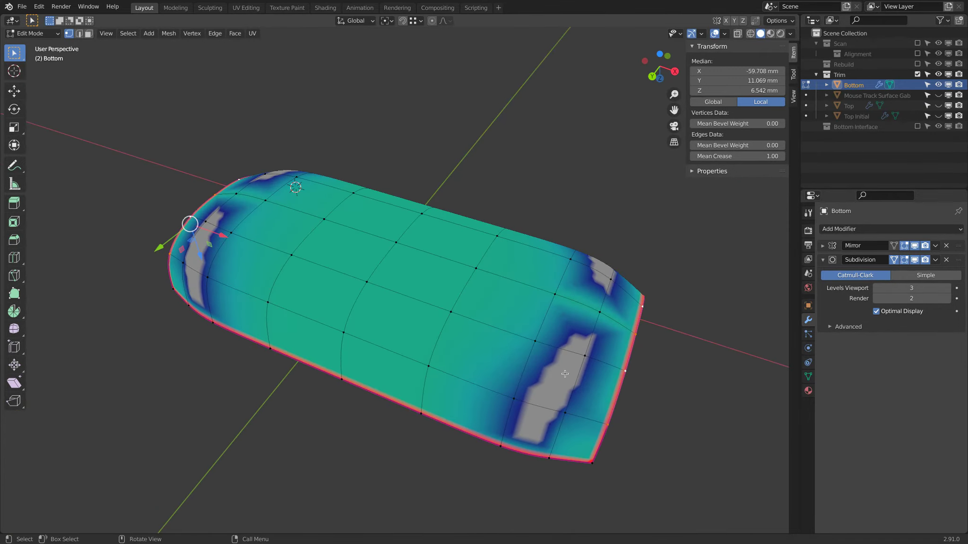
# Step: Set the Sharp analysis range to a minimum of -2.8° and a maximum of -1.2° to isolate the strongest bands
pyautogui.click(725, 33)
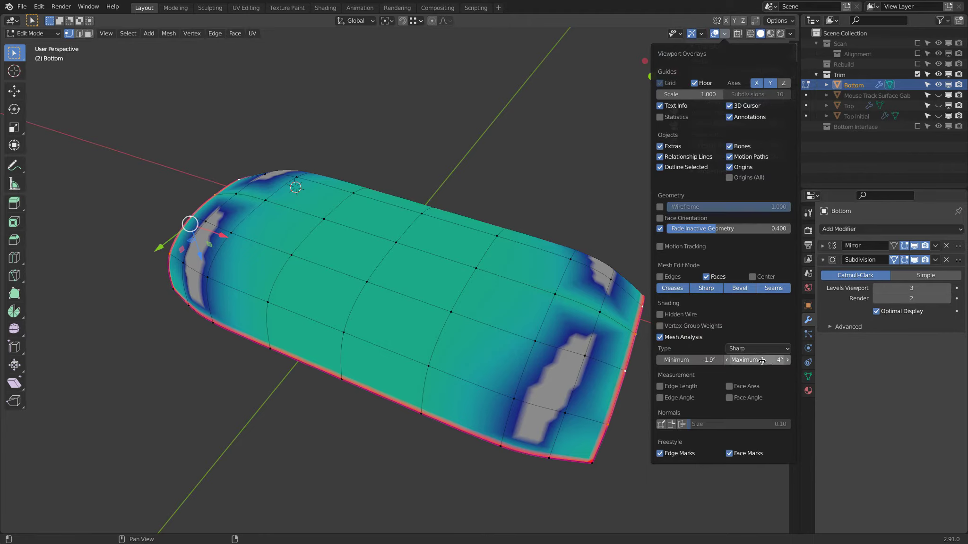
pyautogui.moveTo(738, 361); pyautogui.dragTo(765, 359)
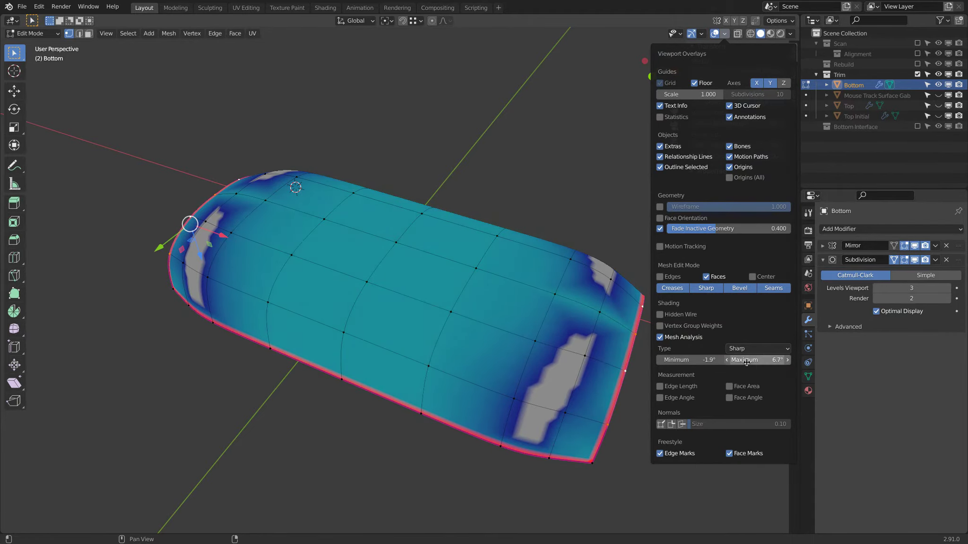
pyautogui.moveTo(688, 360); pyautogui.dragTo(713, 358)
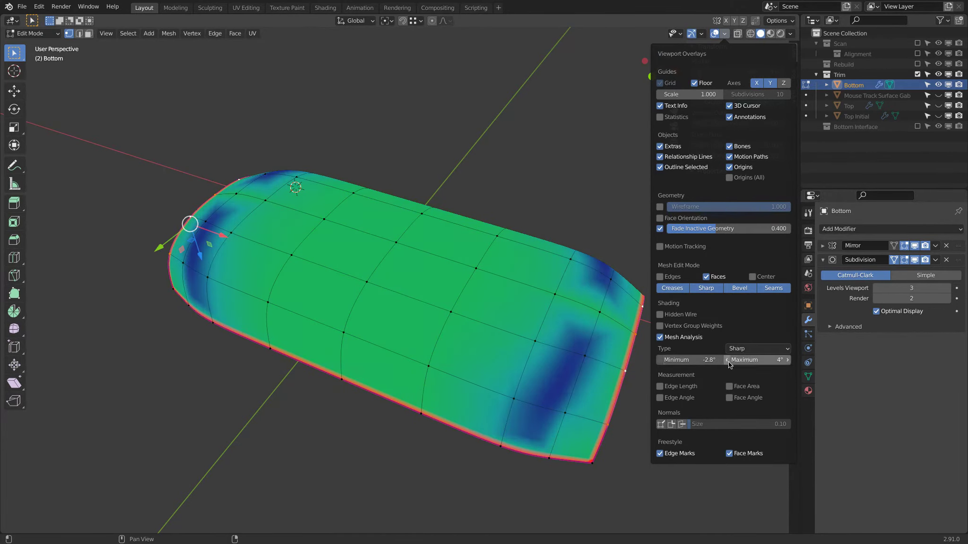
pyautogui.moveTo(745, 358); pyautogui.dragTo(717, 364)
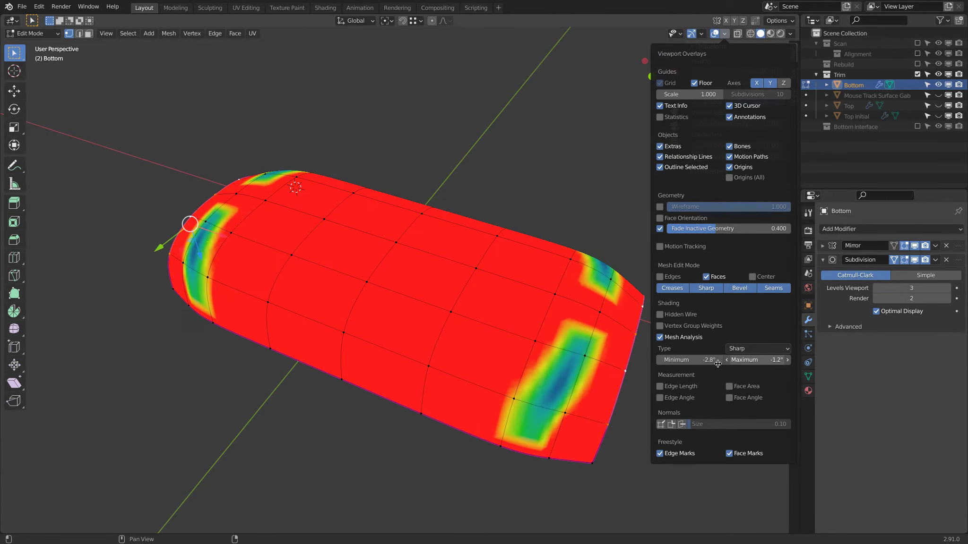
# Step: Raise the maximum of the Sharp analysis range until the main body of the Bottom surface turns yellow-green
pyautogui.moveTo(531, 329); pyautogui.dragTo(459, 267, button='middle')
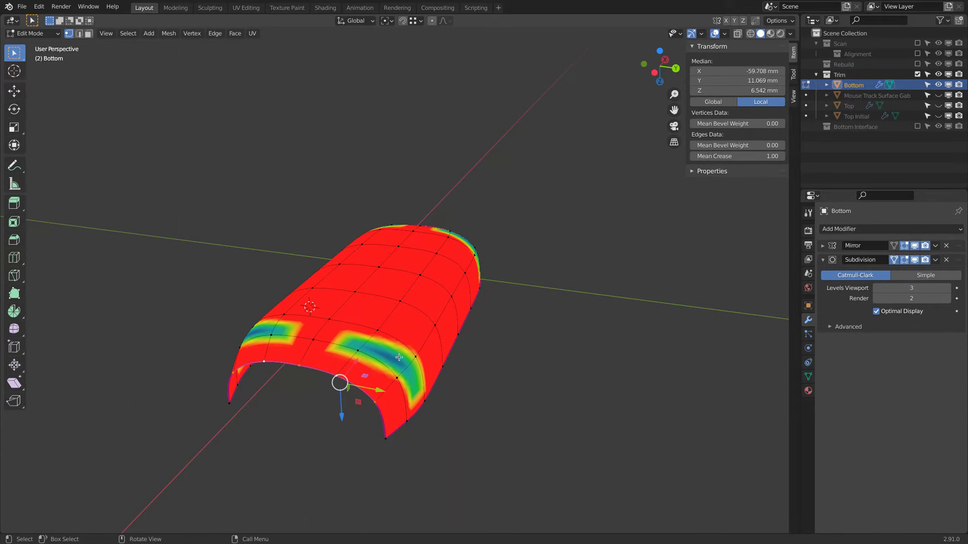
pyautogui.moveTo(424, 369); pyautogui.dragTo(596, 223, button='middle')
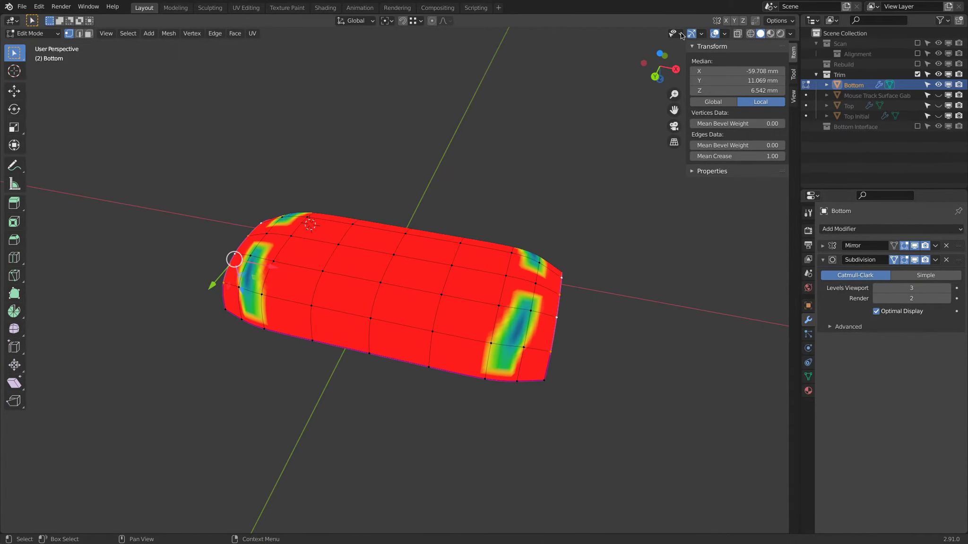
pyautogui.click(728, 38)
pyautogui.moveTo(740, 363); pyautogui.dragTo(759, 359)
# Step: Try to nudge the middle edge at the long border of the Bottom surface along Y
pyautogui.moveTo(426, 267); pyautogui.dragTo(404, 278, button='middle')
pyautogui.click(359, 314)
pyautogui.keyDown('shift'); pyautogui.click(356, 353); pyautogui.keyUp('shift')
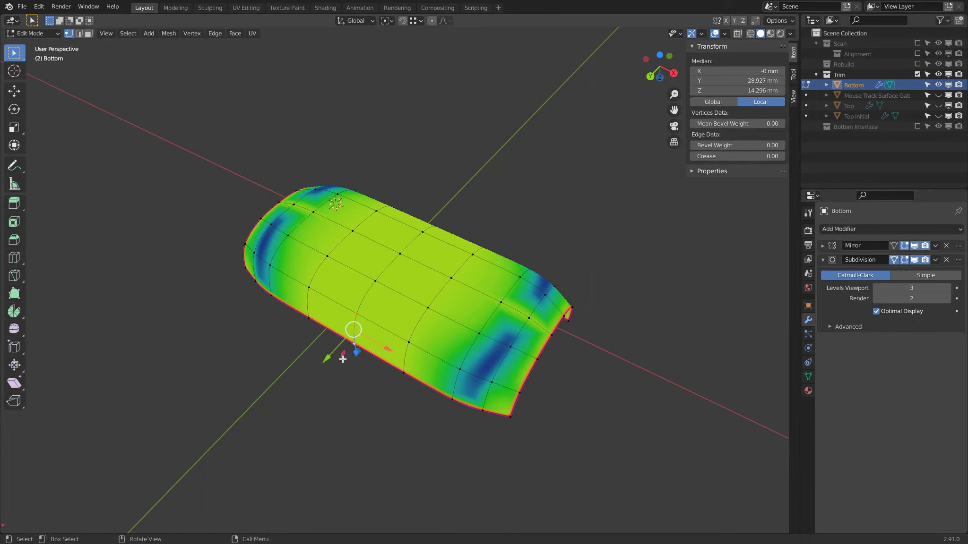
pyautogui.moveTo(328, 357)
pyautogui.mouseDown()
pyautogui.moveTo(315, 368)
pyautogui.moveTo(340, 347)
pyautogui.moveTo(330, 360)
pyautogui.mouseUp()
# Step: Try to move the vertices of the central cross row of the Bottom surface along Z
pyautogui.click(376, 281)
pyautogui.keyDown('shift'); pyautogui.click(422, 231); pyautogui.keyUp('shift')
pyautogui.keyDown('shift'); pyautogui.click(399, 253); pyautogui.keyUp('shift')
pyautogui.press('g')
pyautogui.press('z')
pyautogui.rightClick(392, 286)
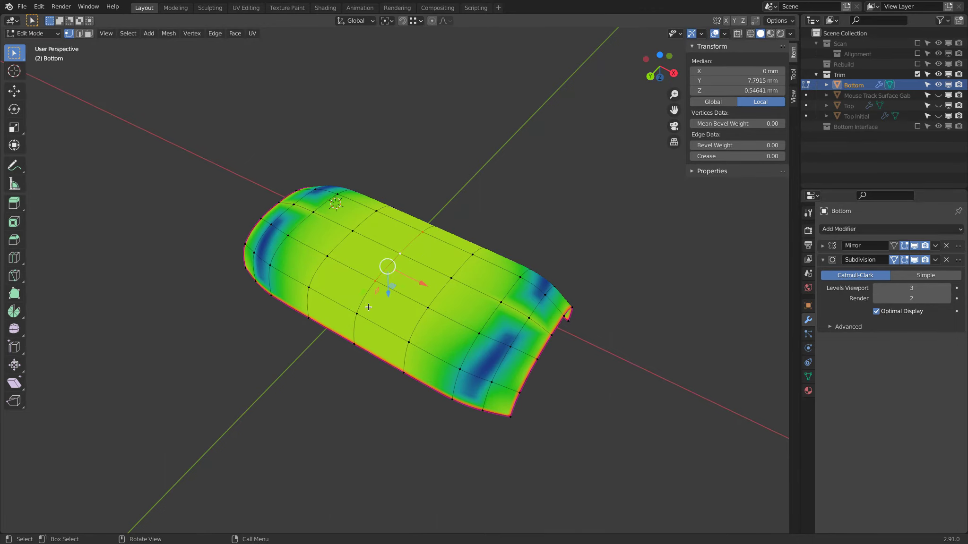
# Step: Switch to face selection and highlight the faces of the uniform middle region one by one, ending beside the curved end
pyautogui.click(89, 33)
pyautogui.click(386, 315)
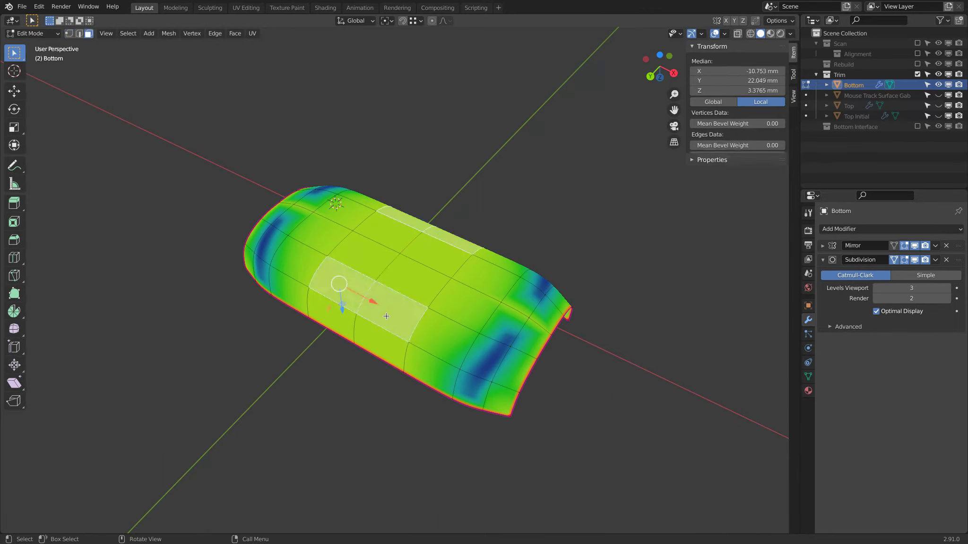
pyautogui.click(433, 336)
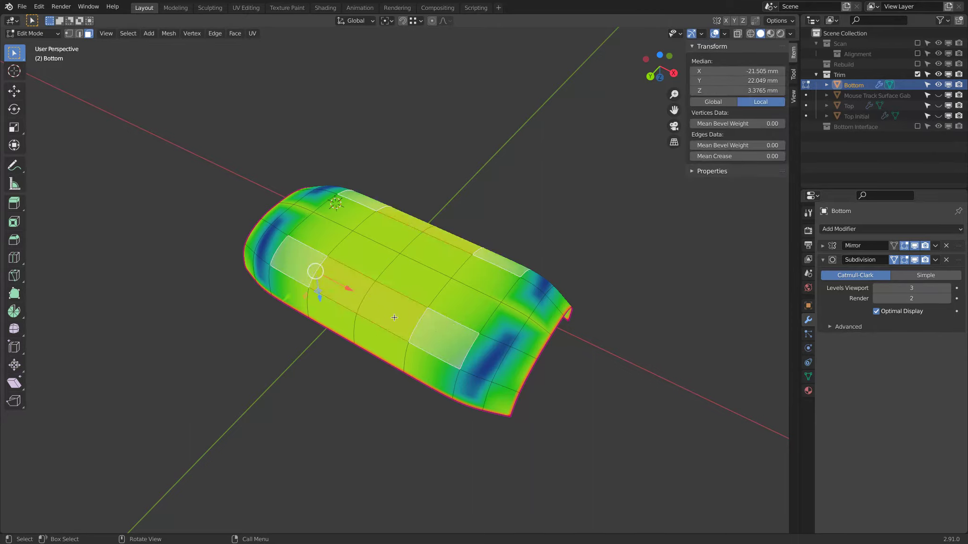
pyautogui.click(376, 285)
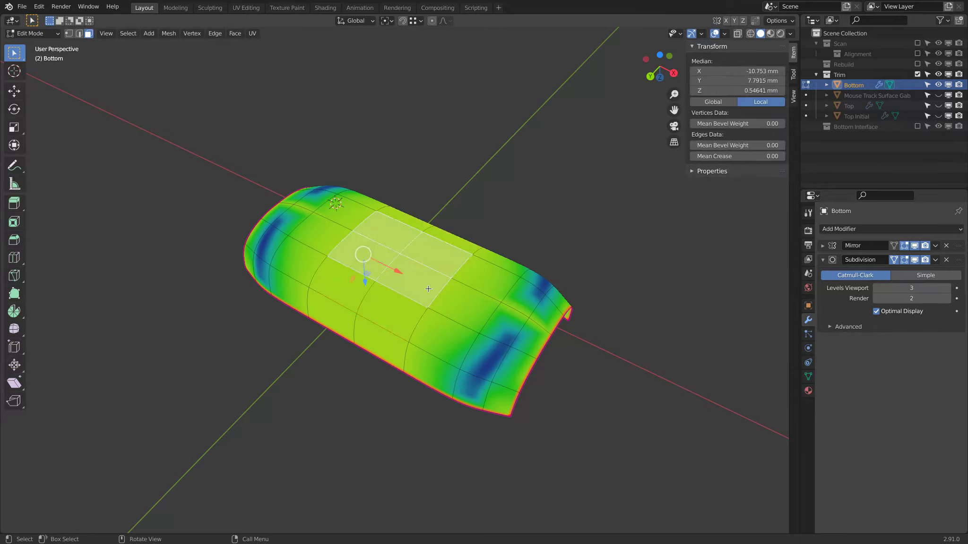
pyautogui.click(466, 309)
# Step: In the bottom view, annotate the end corner with circles on the green areas and strokes along the blue band and outer border
pyautogui.moveTo(466, 309); pyautogui.dragTo(431, 376, button='middle')
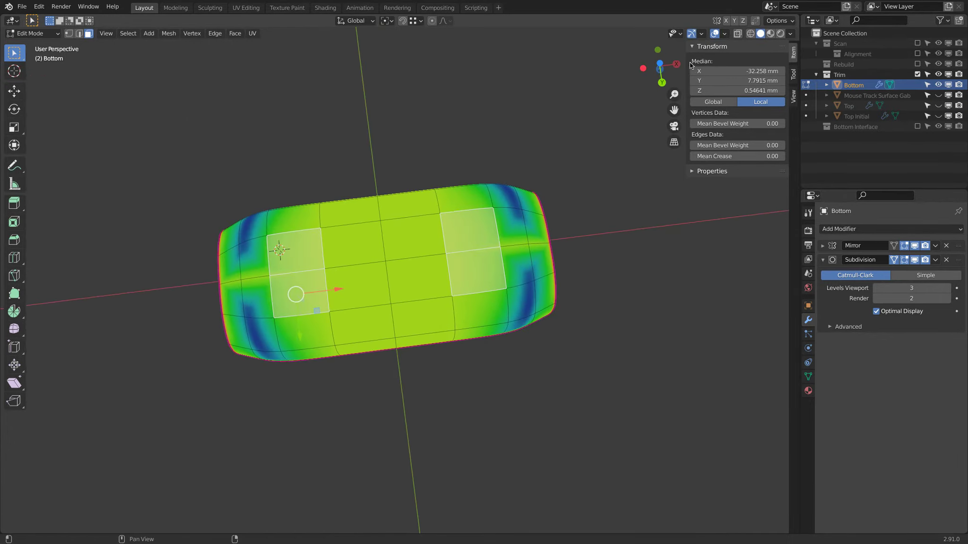
pyautogui.click(659, 63)
pyautogui.scroll(6, 631, 91)
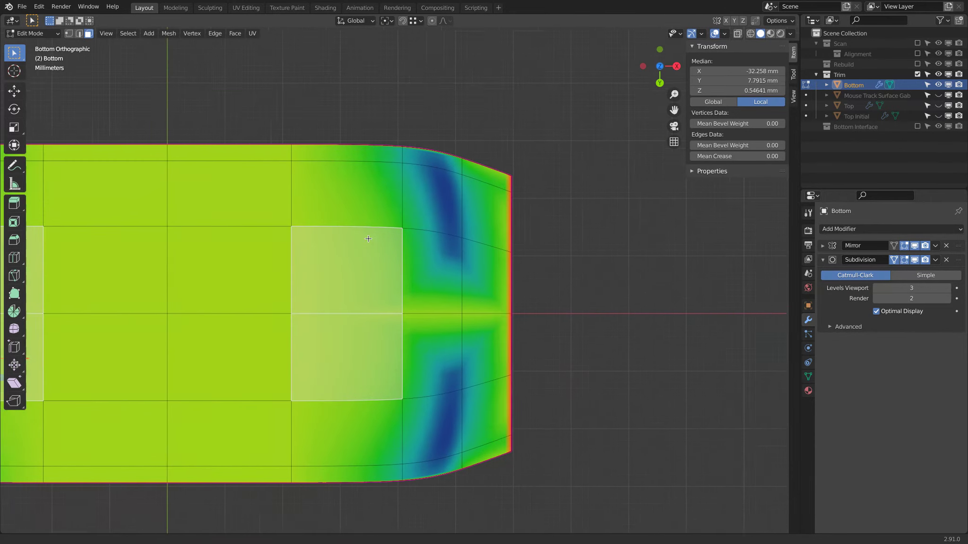
pyautogui.keyDown('shift'); pyautogui.moveTo(433, 128); pyautogui.dragTo(410, 162, button='middle'); pyautogui.keyUp('shift')
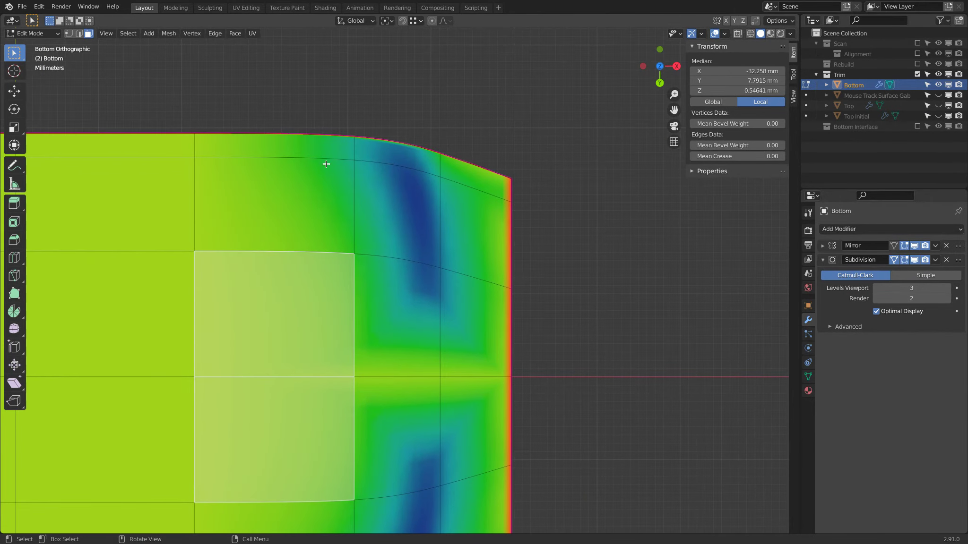
pyautogui.click(16, 167)
pyautogui.moveTo(330, 170)
pyautogui.mouseDown()
pyautogui.moveTo(313, 194)
pyautogui.moveTo(338, 174)
pyautogui.mouseUp()
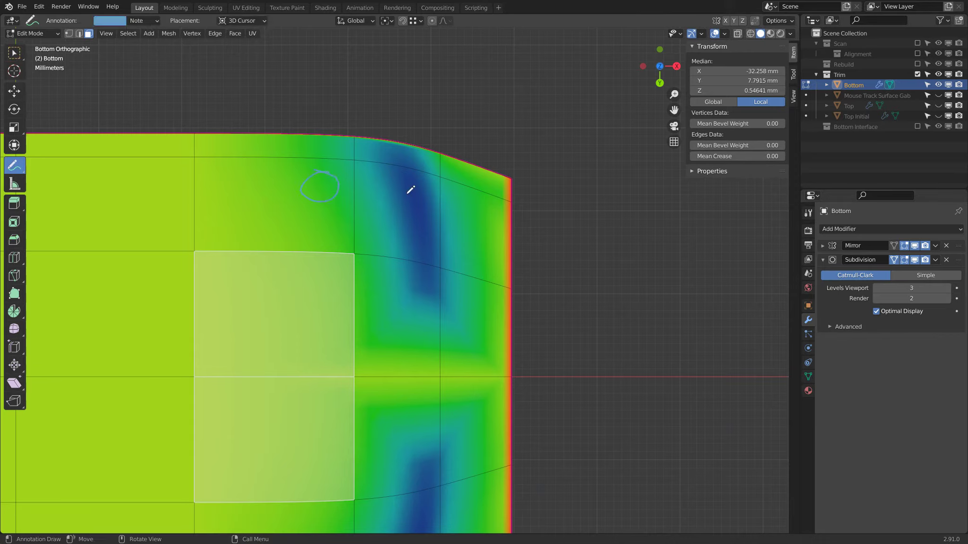
pyautogui.moveTo(410, 176); pyautogui.dragTo(436, 257)
pyautogui.moveTo(267, 125); pyautogui.dragTo(330, 124)
pyautogui.moveTo(454, 146); pyautogui.dragTo(514, 170)
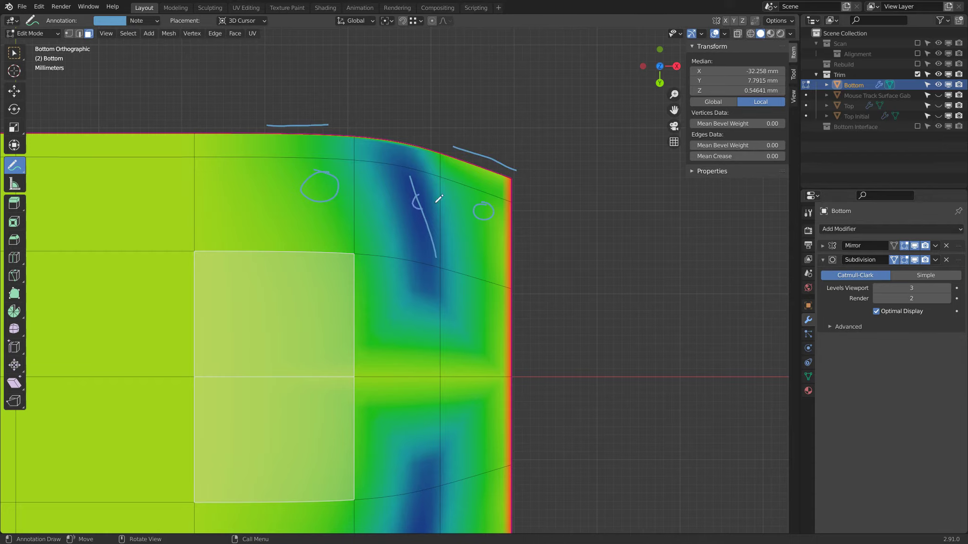
# Step: Annotate the blue band with looping strokes, the bend of the outer border with an arc, and the end region with a stroke in a tilted view
pyautogui.moveTo(439, 198); pyautogui.dragTo(415, 188)
pyautogui.moveTo(376, 123); pyautogui.dragTo(419, 135)
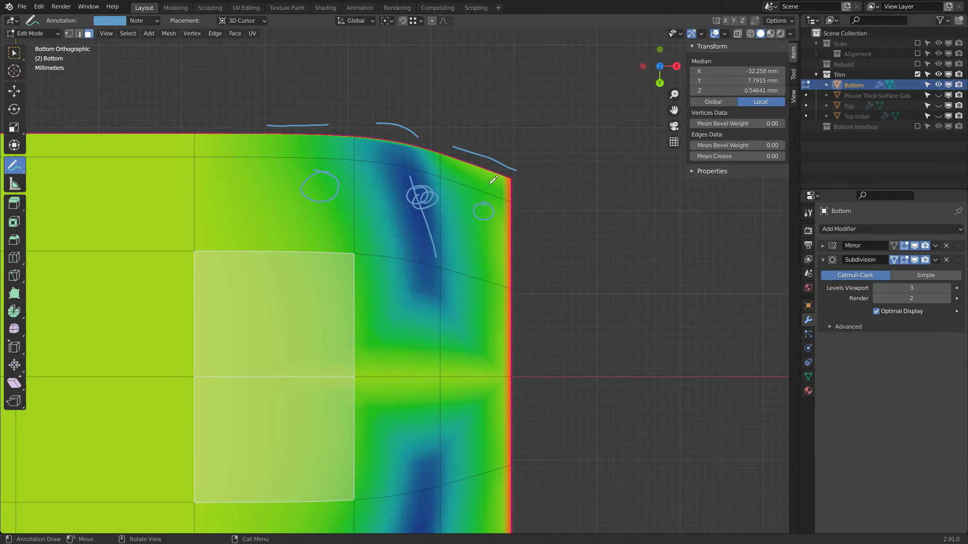
pyautogui.scroll(-3, 486, 183)
pyautogui.moveTo(483, 184); pyautogui.dragTo(336, 256, button='middle')
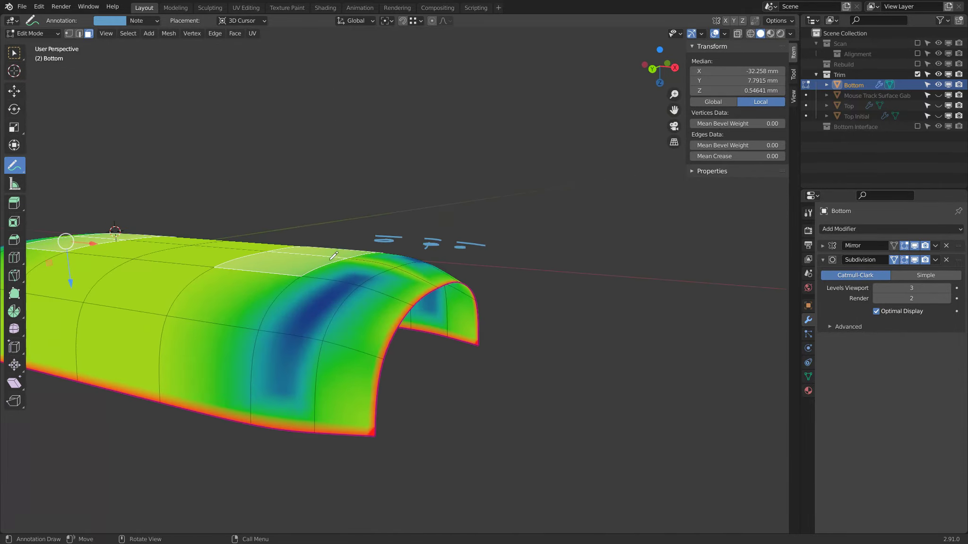
pyautogui.moveTo(233, 207); pyautogui.dragTo(269, 196, button='middle')
pyautogui.moveTo(477, 305); pyautogui.dragTo(247, 315, button='middle')
pyautogui.moveTo(240, 341)
pyautogui.mouseDown()
pyautogui.moveTo(283, 343)
pyautogui.moveTo(278, 355)
pyautogui.mouseUp()
pyautogui.moveTo(324, 335)
pyautogui.mouseDown(button='middle')
pyautogui.moveTo(332, 364)
pyautogui.moveTo(385, 313)
pyautogui.moveTo(439, 310)
pyautogui.mouseUp(button='middle')
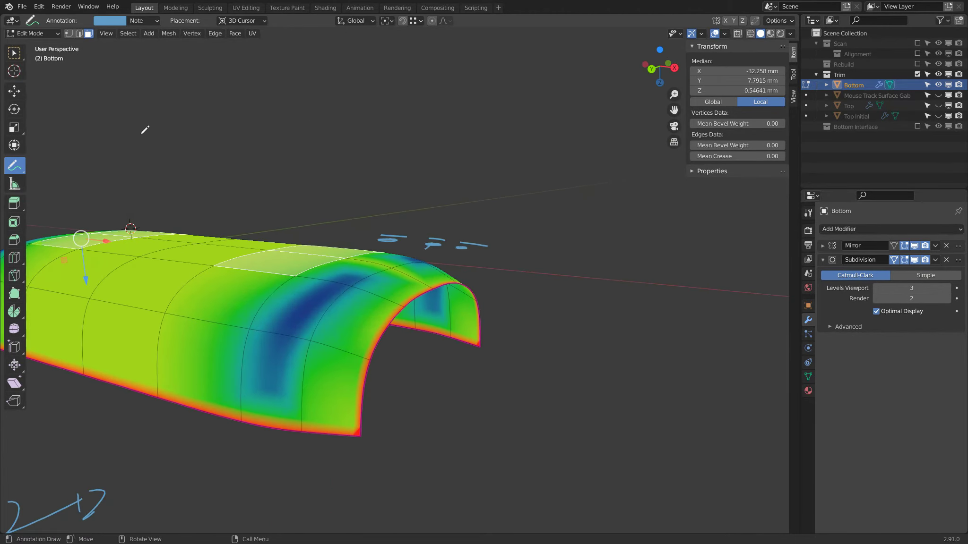
# Step: Remove the annotation strokes, return to the Select tool and deselect the faces of the Bottom surface
pyautogui.click(143, 20)
pyautogui.click(211, 64)
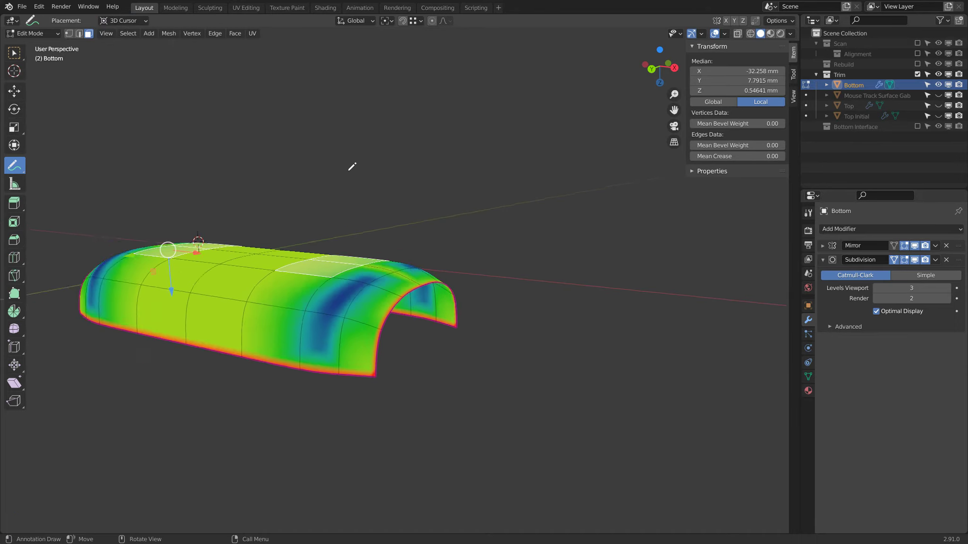
pyautogui.moveTo(352, 162); pyautogui.dragTo(125, 127, button='middle')
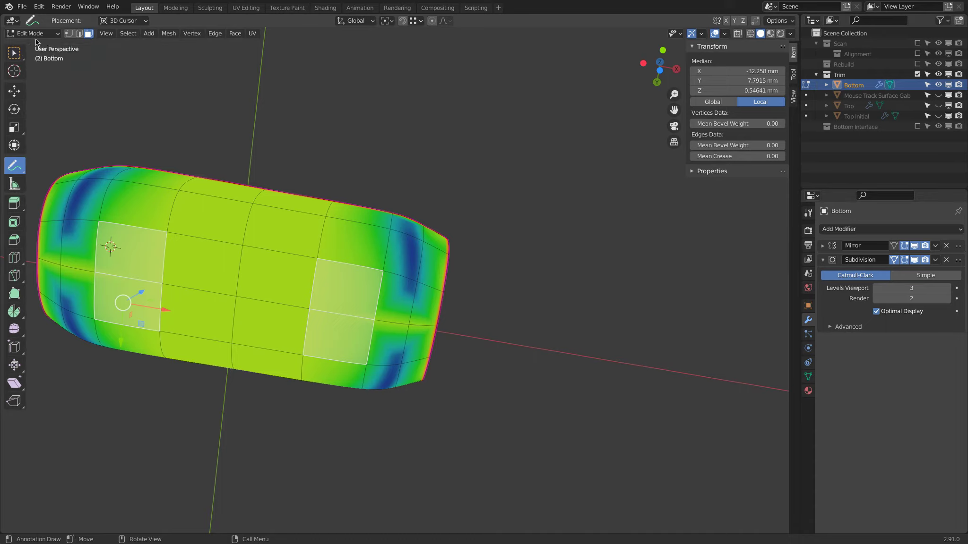
pyautogui.click(15, 53)
pyautogui.click(134, 155)
pyautogui.moveTo(134, 155); pyautogui.dragTo(420, 265, button='middle')
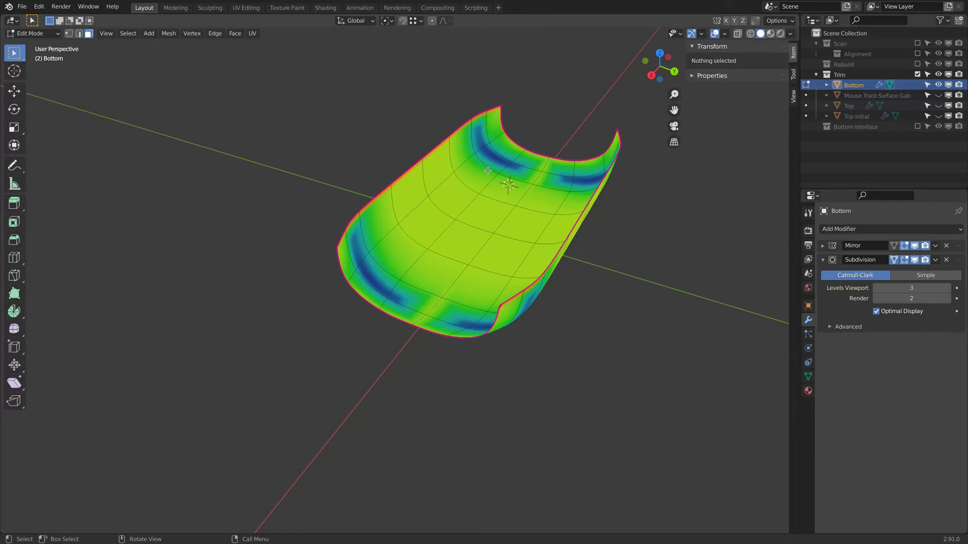
pyautogui.moveTo(523, 287); pyautogui.dragTo(488, 298, button='middle')
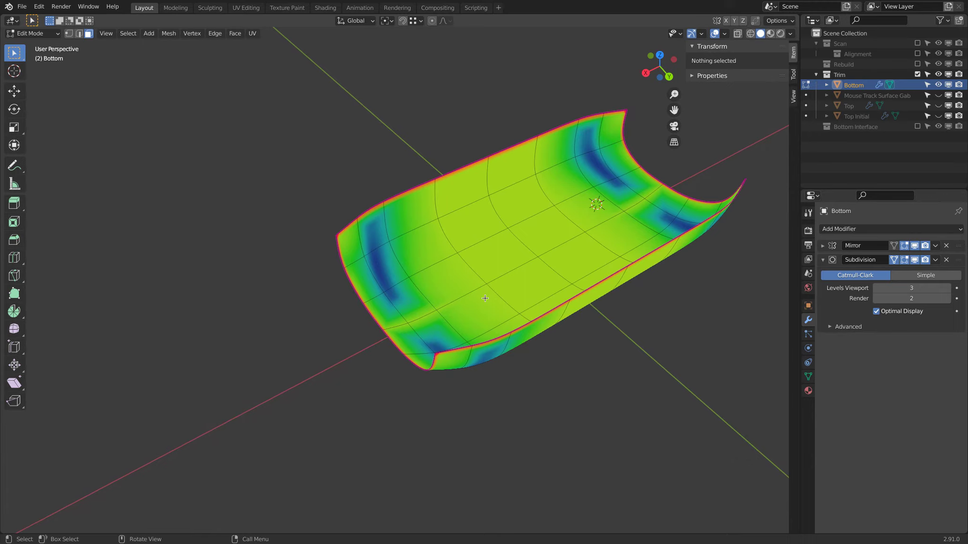
pyautogui.press('alt')
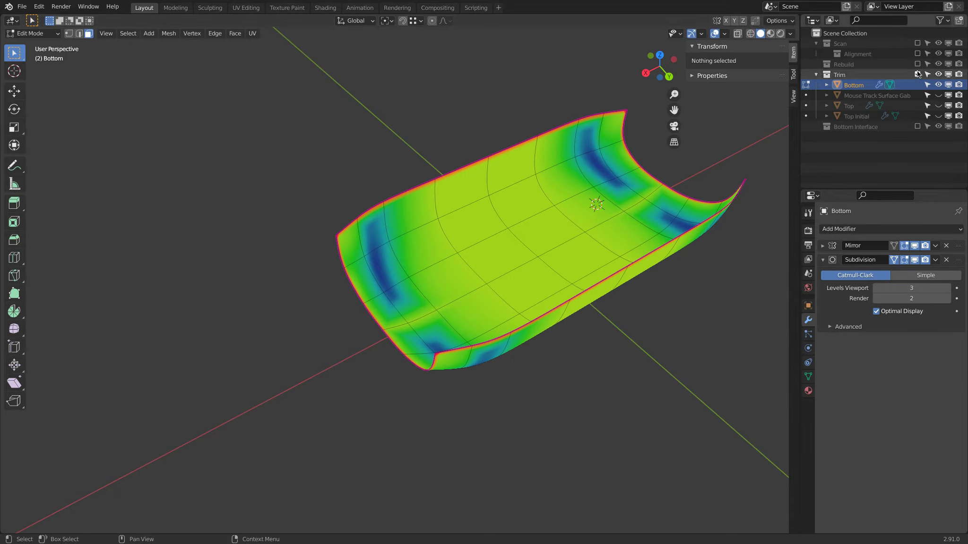
# Step: Hide the Bottom surface, exclude the Trim collection and include the Rebuild collection in the view layer
pyautogui.click(938, 84)
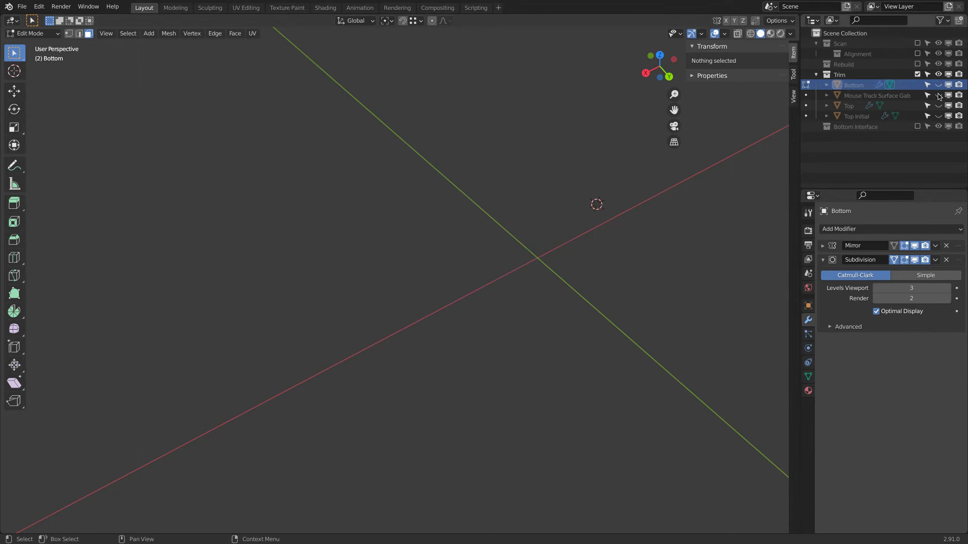
pyautogui.click(917, 74)
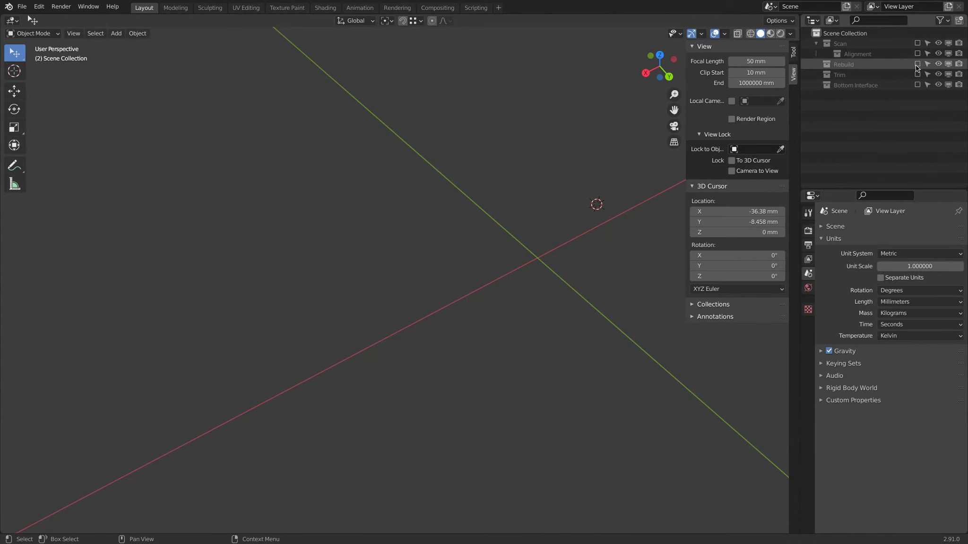
pyautogui.click(917, 64)
# Step: Inspect Mouse Track Surface in Edit Mode with the mesh analysis overlay, then return to Object Mode
pyautogui.click(524, 184)
pyautogui.moveTo(524, 184); pyautogui.dragTo(491, 144, button='middle')
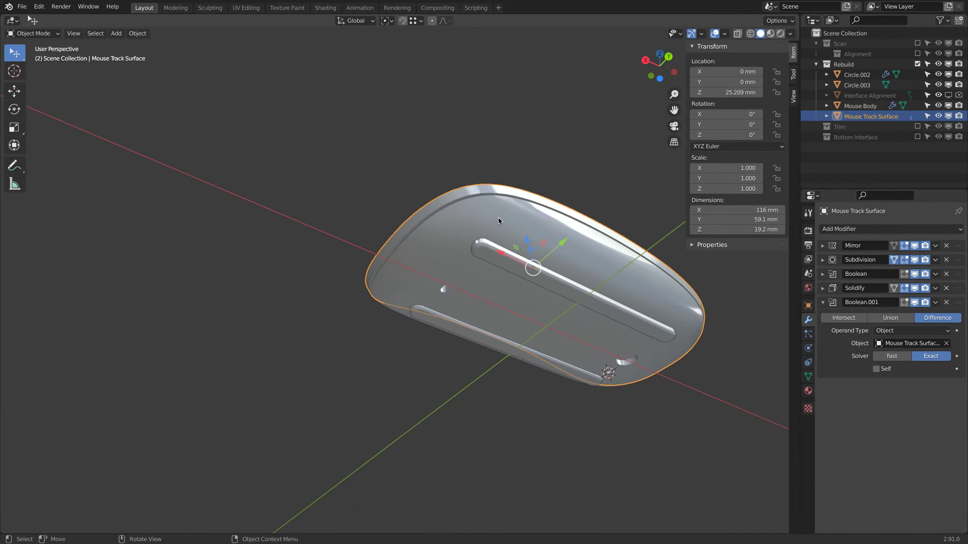
pyautogui.press('Tab')
pyautogui.moveTo(498, 220); pyautogui.dragTo(376, 216, button='middle')
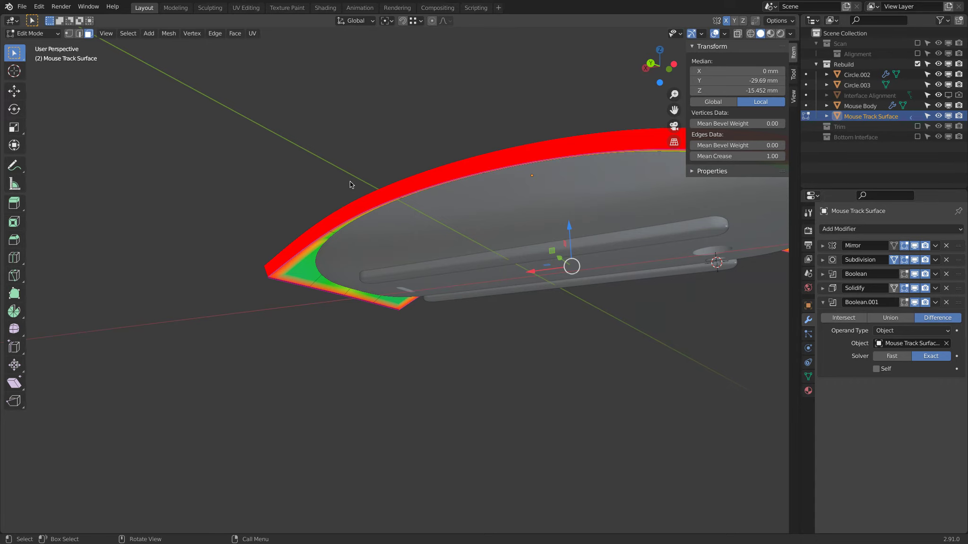
pyautogui.press('Tab')
pyautogui.moveTo(349, 181); pyautogui.dragTo(515, 233, button='middle')
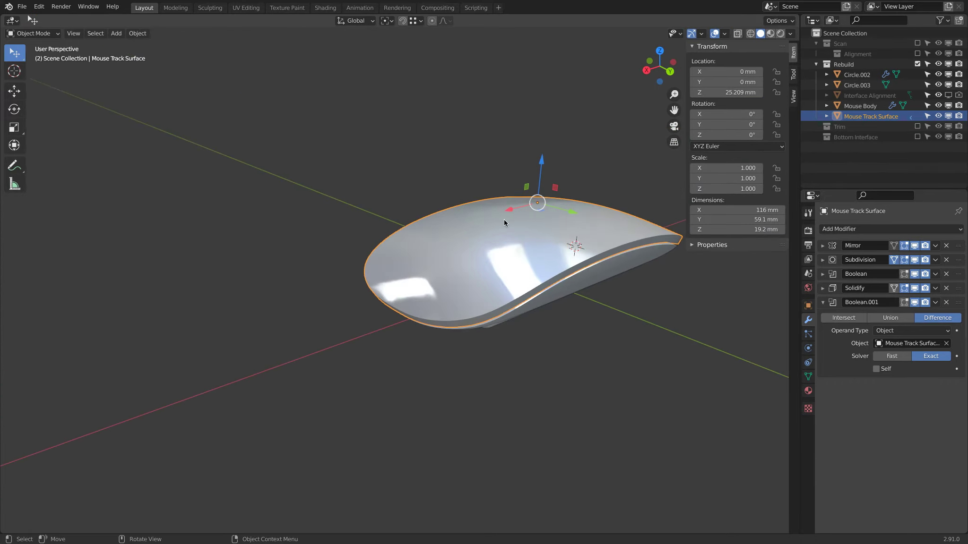
# Step: Check how the mesh analysis overlay displays Mouse Body in Edit Mode, then return to Object Mode
pyautogui.click(597, 262)
pyautogui.moveTo(596, 262); pyautogui.dragTo(561, 319, button='middle')
pyautogui.press('Tab')
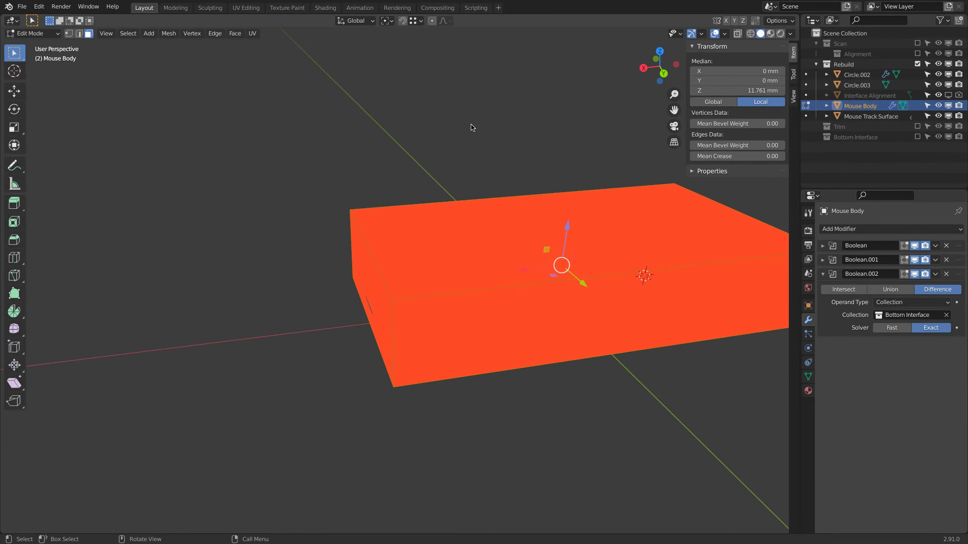
pyautogui.press('Tab')
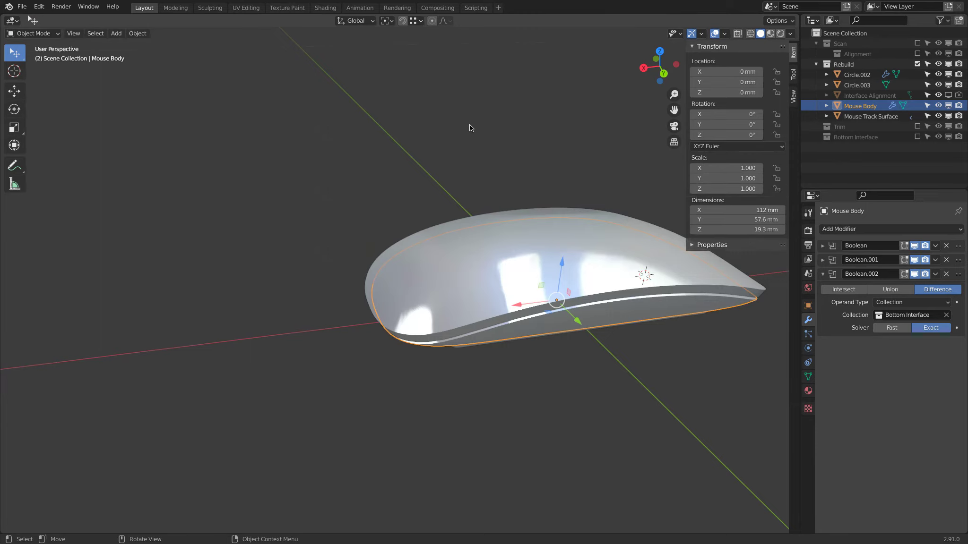
# Step: Copy and paste Mouse Body, isolate the pasted objects, exclude the Rebuild collection and clear the selection
pyautogui.hotkey('ctrl', 'c')
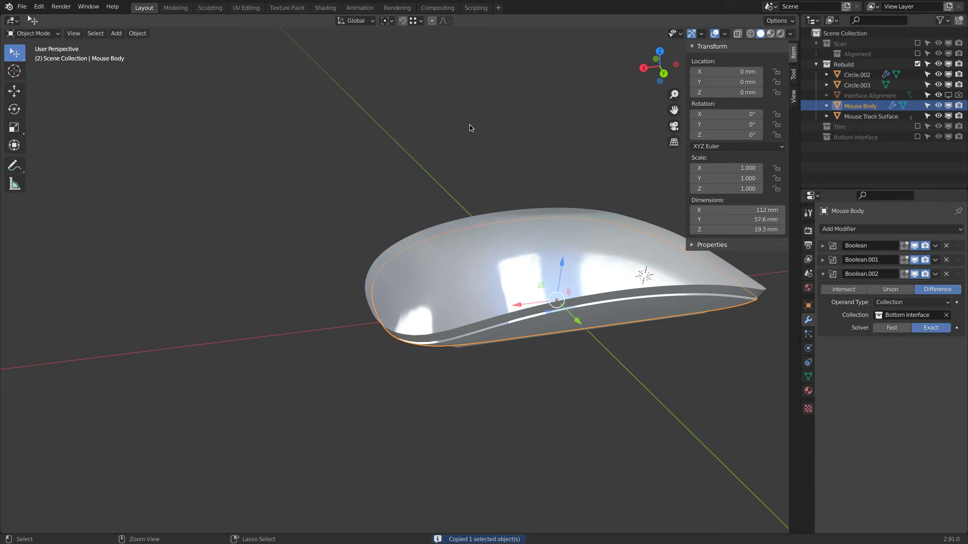
pyautogui.hotkey('ctrl', 'v')
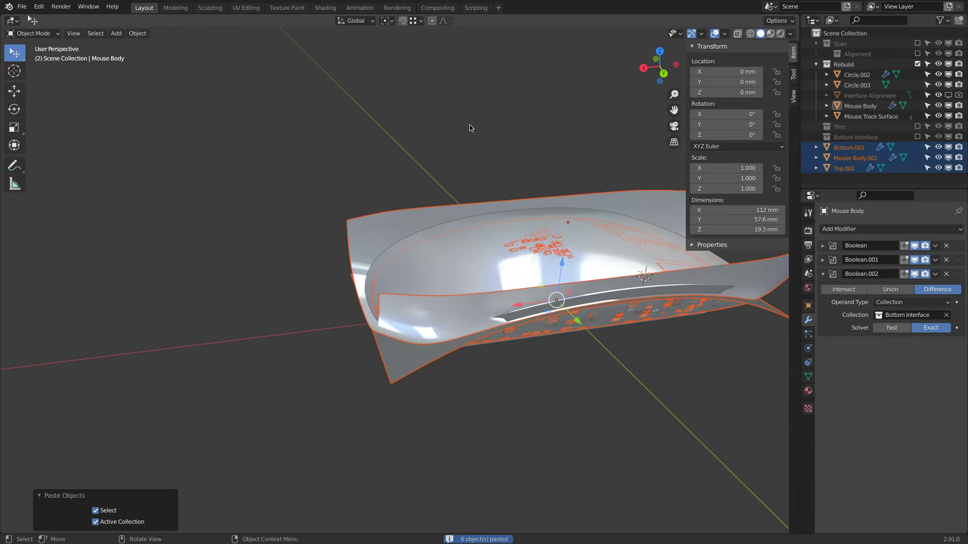
pyautogui.moveTo(539, 204); pyautogui.dragTo(514, 121, button='middle')
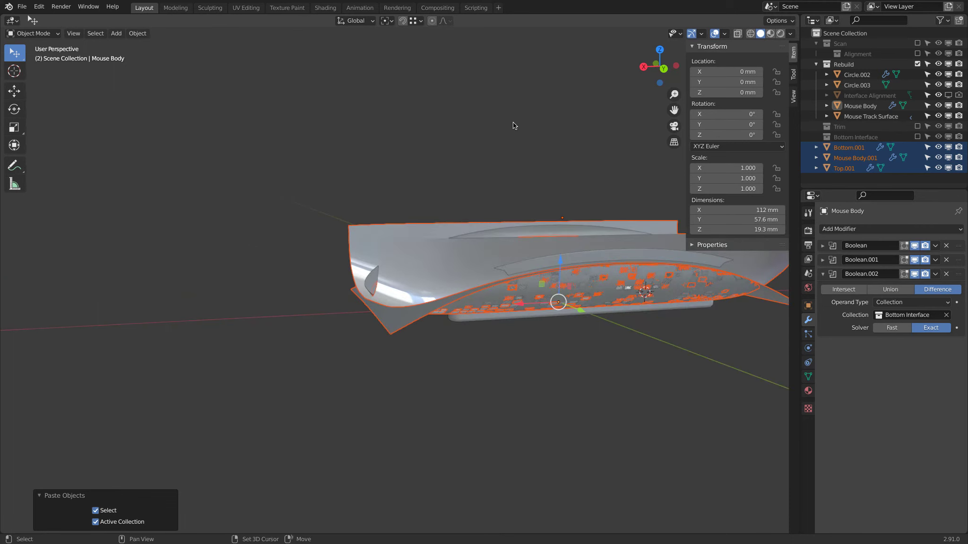
pyautogui.hotkey('shift', 'h')
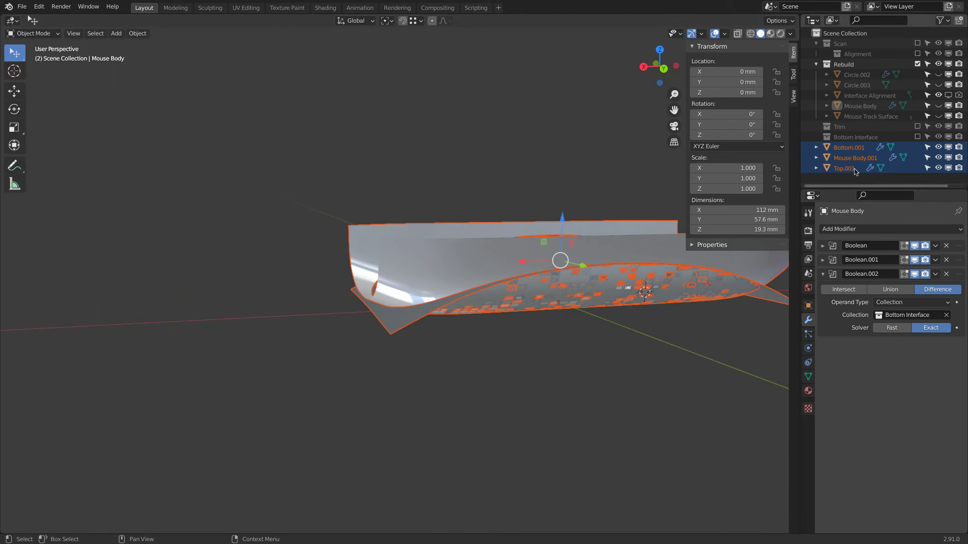
pyautogui.click(917, 64)
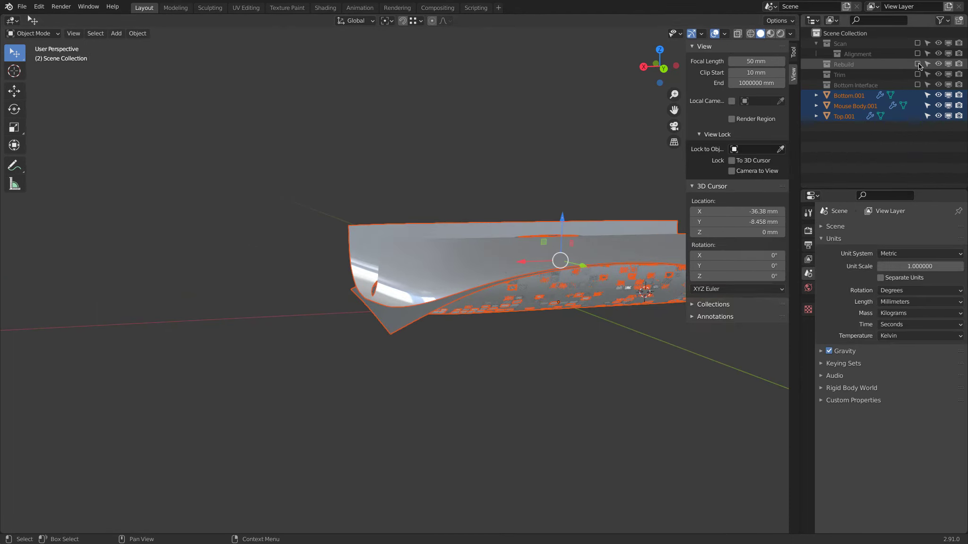
pyautogui.click(445, 143)
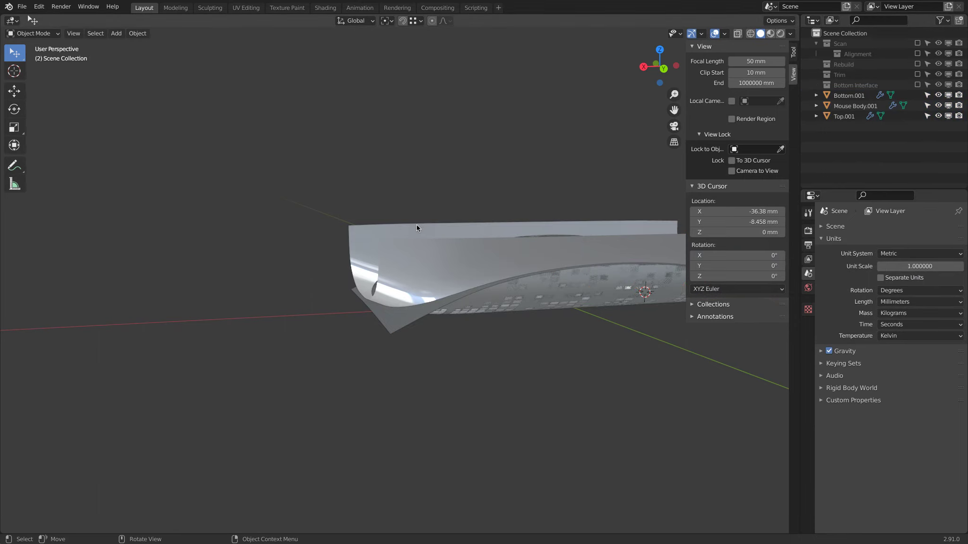
# Step: Hide the pasted Bottom.001 and Top.001 surfaces and select the pasted Mouse Body.001
pyautogui.click(453, 296)
pyautogui.press('h')
pyautogui.click(356, 286)
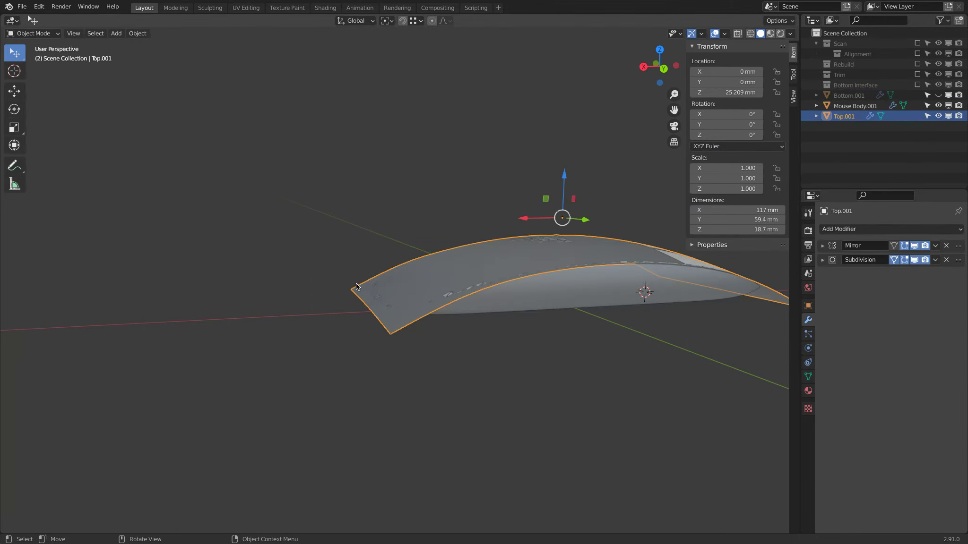
pyautogui.press('h')
pyautogui.click(441, 296)
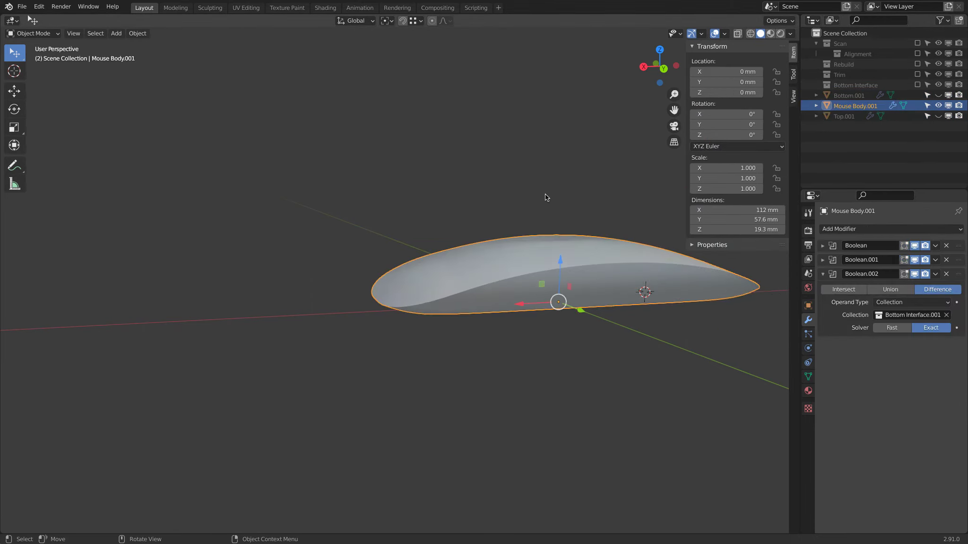
# Step: Delete the pasted Mouse Body.001, Bottom.001 and Top.001 objects, unhiding the hidden ones first
pyautogui.click(846, 96)
pyautogui.keyDown('shift'); pyautogui.click(844, 116); pyautogui.keyUp('shift')
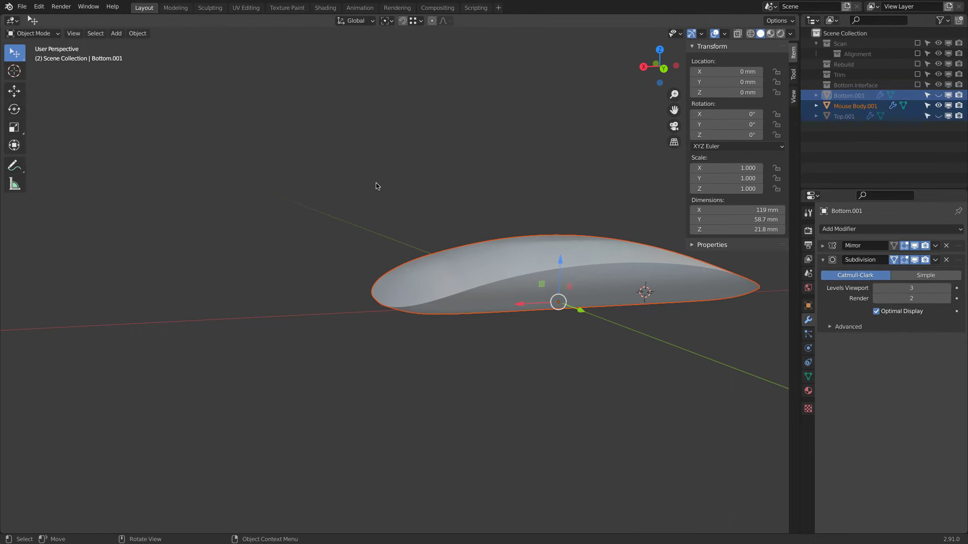
pyautogui.press('Delete')
pyautogui.click(939, 105)
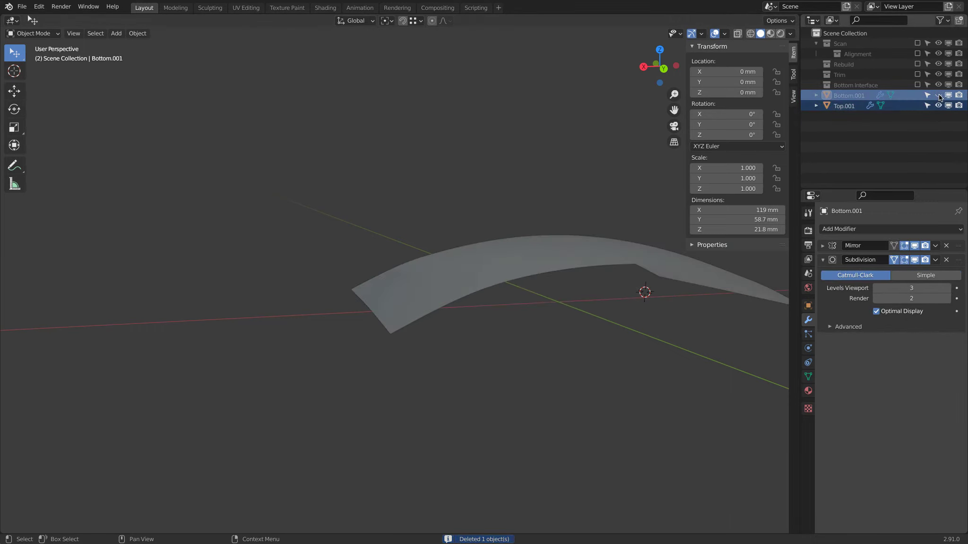
pyautogui.click(938, 95)
pyautogui.press('Delete')
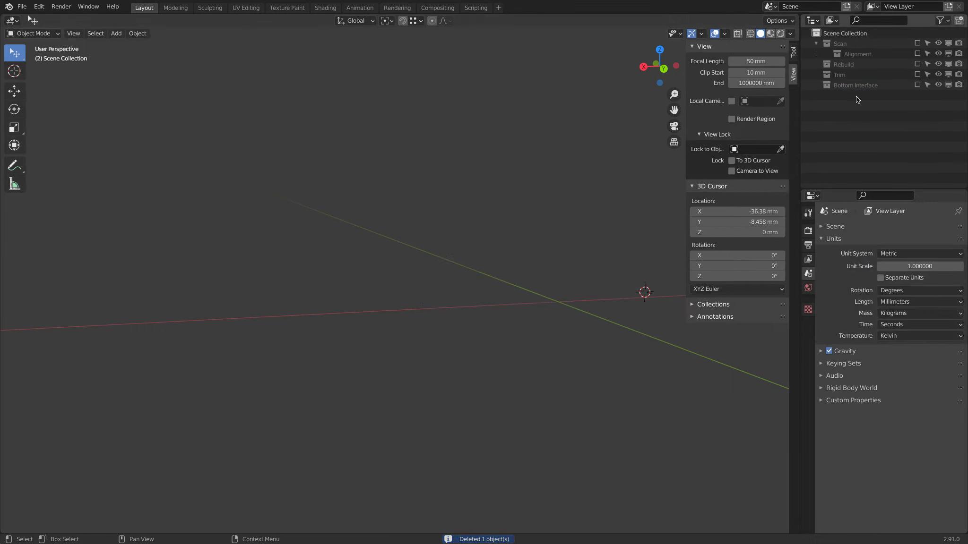
# Step: Include the Rebuild collection in the view layer and duplicate Mouse Body in place
pyautogui.click(917, 65)
pyautogui.click(453, 295)
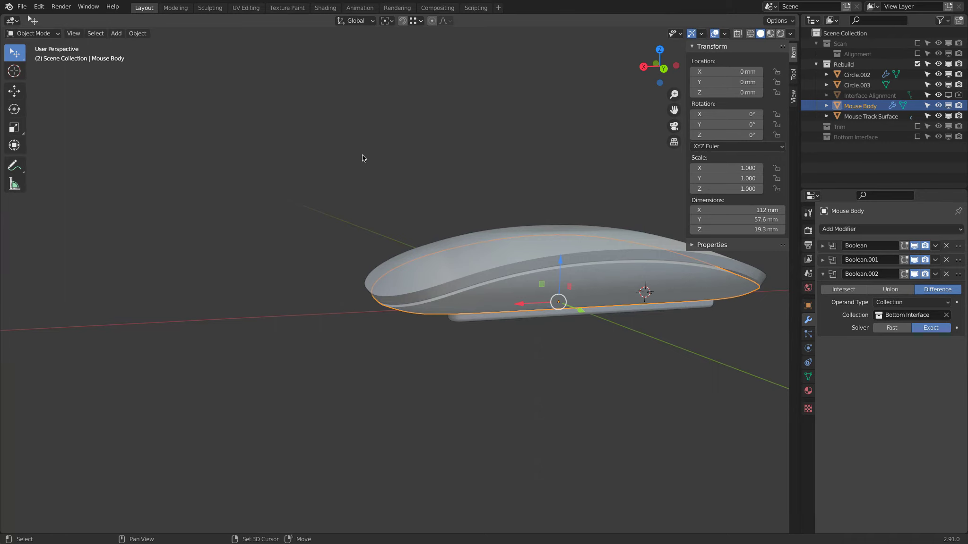
pyautogui.hotkey('shift', 'd')
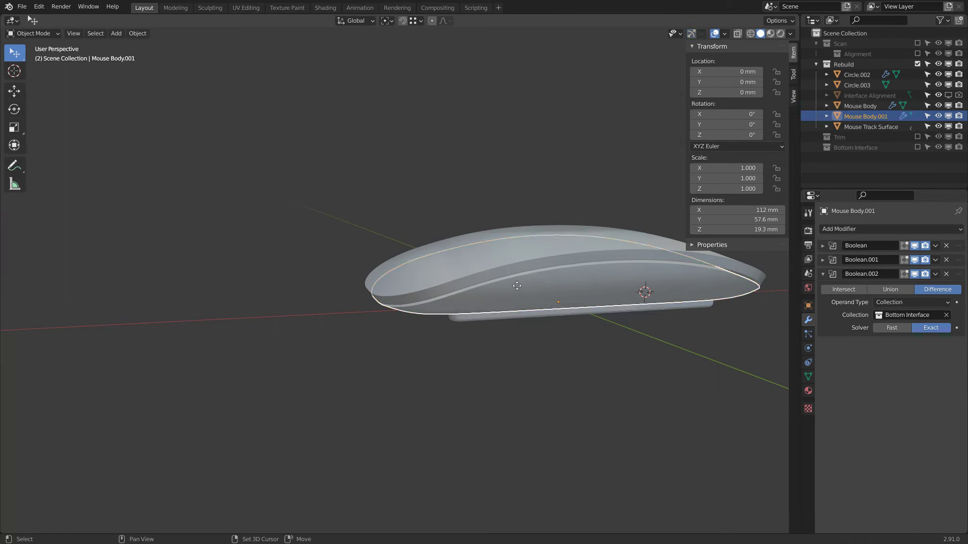
pyautogui.rightClick(525, 288)
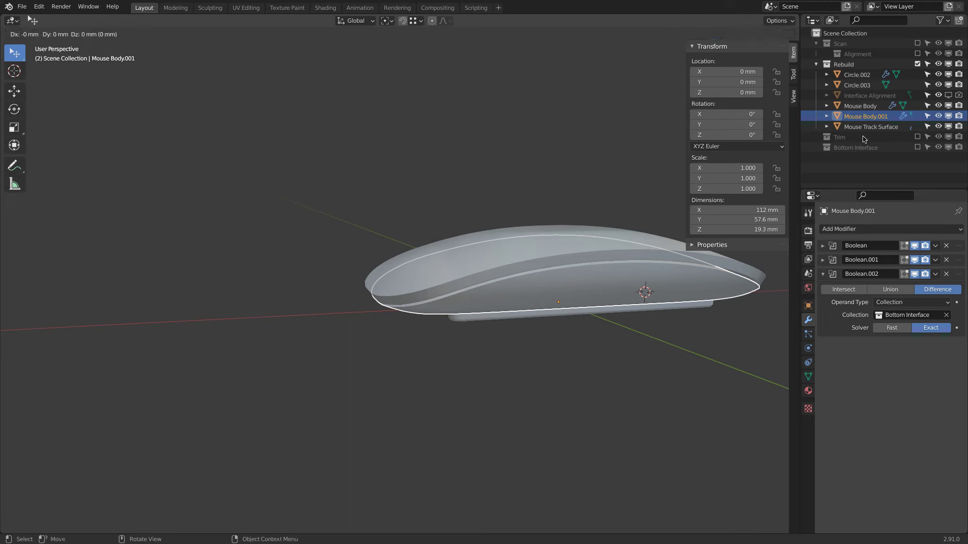
# Step: Hide Mouse Track Surface, the original Mouse Body, Circle.003 and Circle.002 to isolate the duplicated body
pyautogui.click(938, 126)
pyautogui.click(939, 106)
pyautogui.click(938, 84)
pyautogui.click(938, 74)
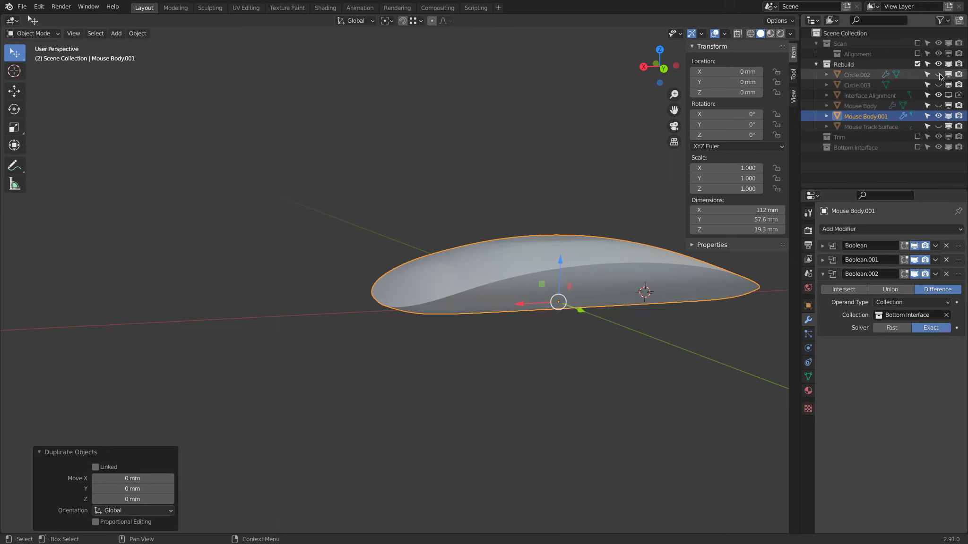
pyautogui.moveTo(548, 176); pyautogui.dragTo(545, 149, button='middle')
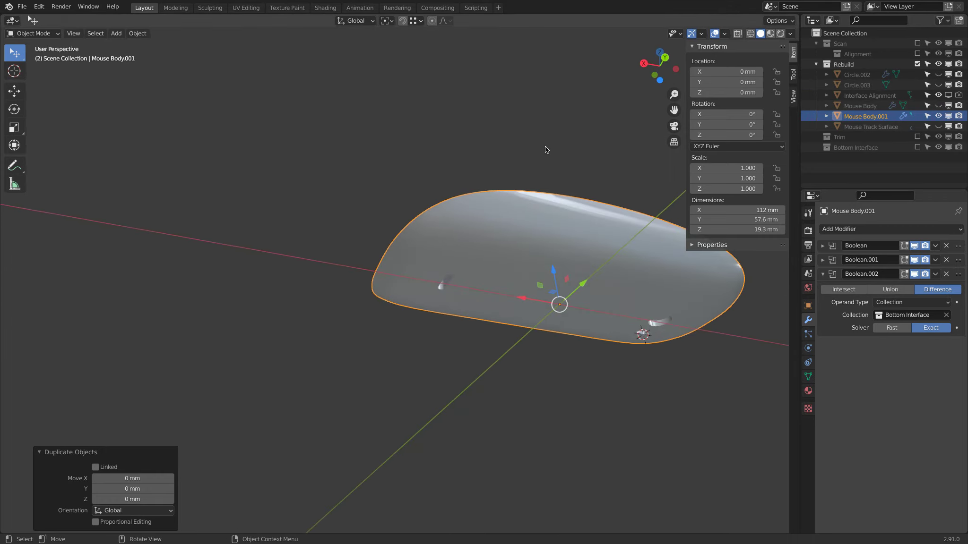
# Step: Apply the Boolean, Boolean.001 and Boolean.002 modifiers on the duplicated mouse body
pyautogui.click(576, 231)
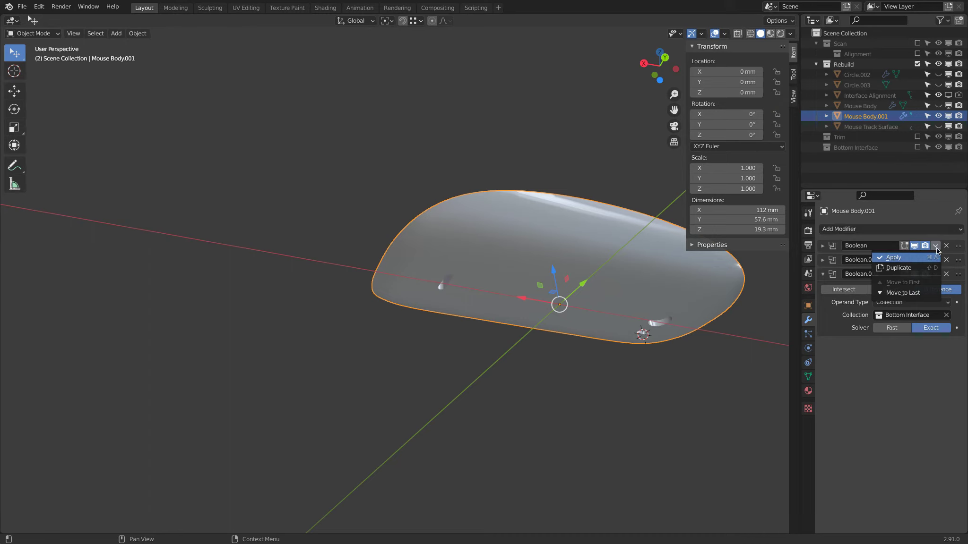
pyautogui.click(936, 257)
pyautogui.click(937, 246)
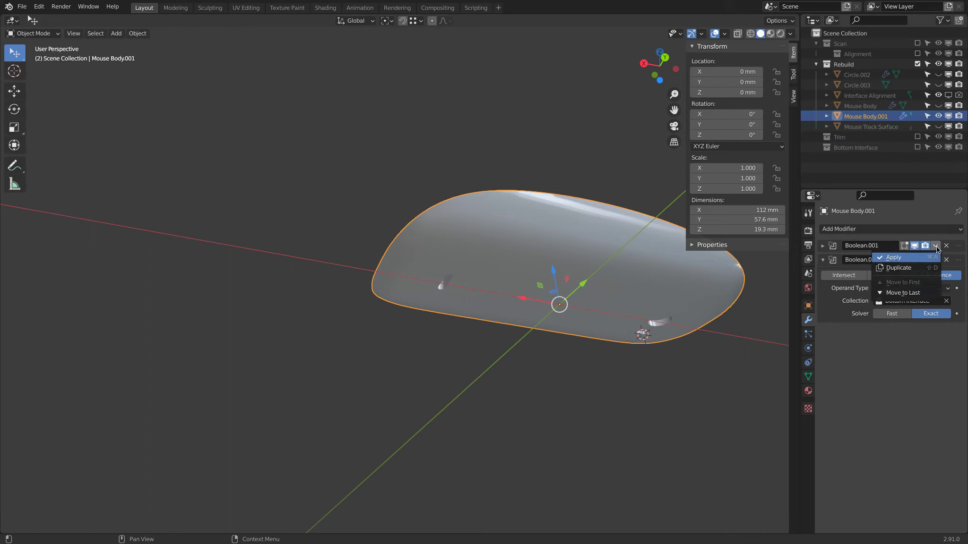
pyautogui.click(937, 257)
pyautogui.click(936, 246)
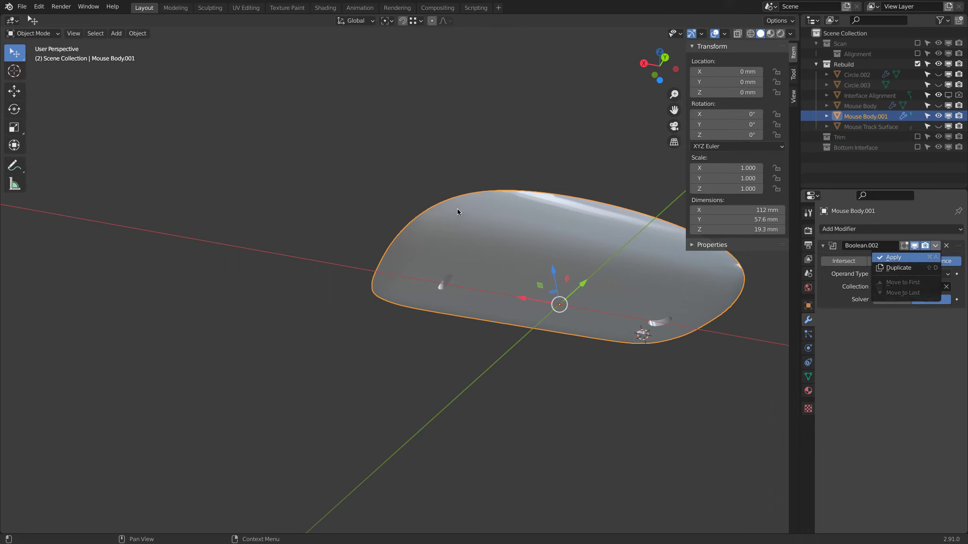
pyautogui.press('Return')
pyautogui.moveTo(457, 209); pyautogui.dragTo(472, 150, button='middle')
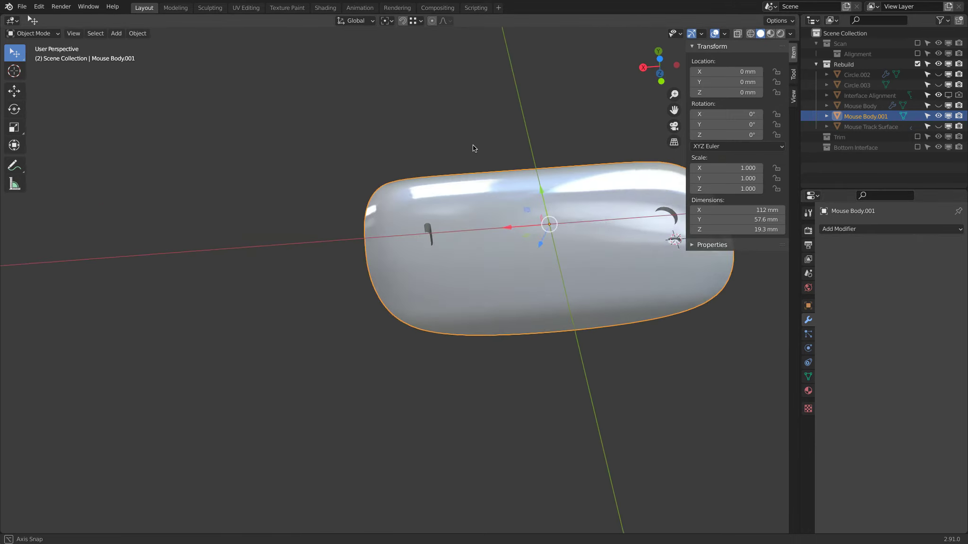
# Step: Enter Edit Mode on the duplicated mouse body and adjust the minimum and maximum angles of the Sharp mesh analysis overlay
pyautogui.press('Tab')
pyautogui.moveTo(510, 199); pyautogui.dragTo(557, 265, button='middle')
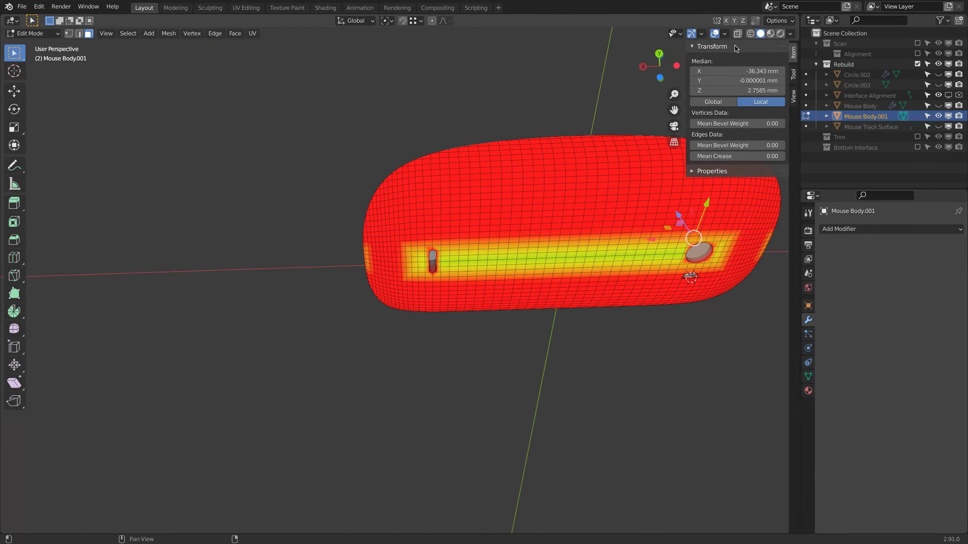
pyautogui.click(724, 34)
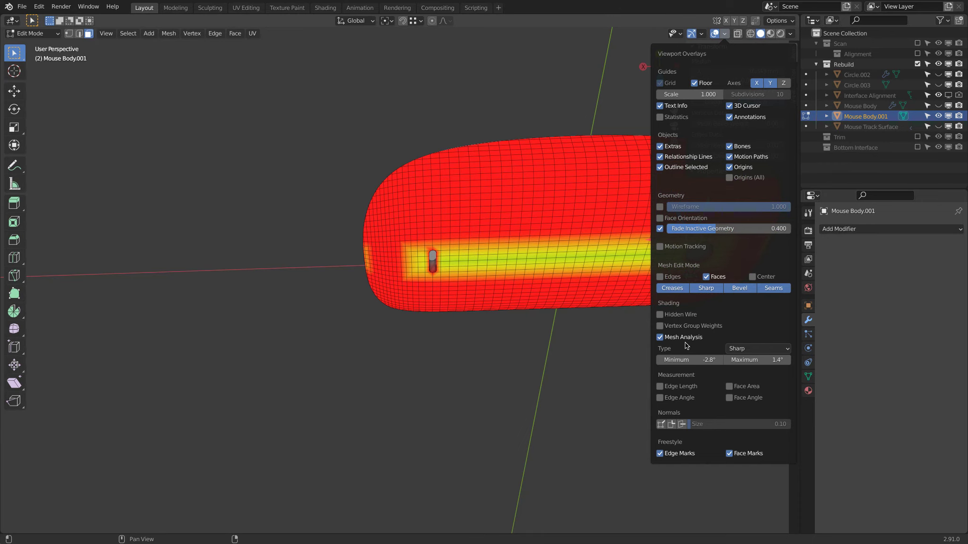
pyautogui.moveTo(756, 360); pyautogui.dragTo(799, 361)
pyautogui.moveTo(688, 361); pyautogui.dragTo(399, 377)
# Step: Examine the mesh analysis colours over the mouse body's top, underside and sides, including an orthographic end view
pyautogui.moveTo(402, 352); pyautogui.dragTo(224, 202, button='middle')
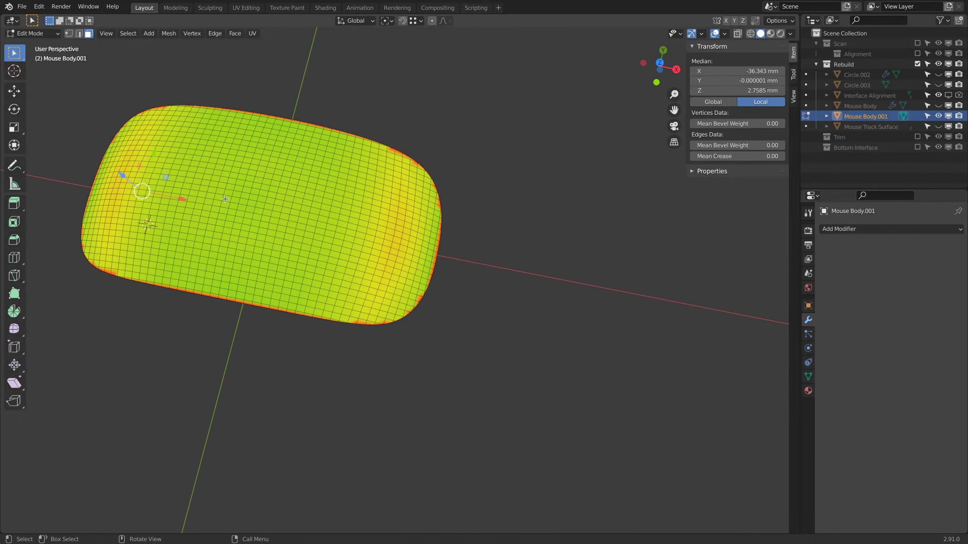
pyautogui.moveTo(315, 358); pyautogui.dragTo(441, 355, button='middle')
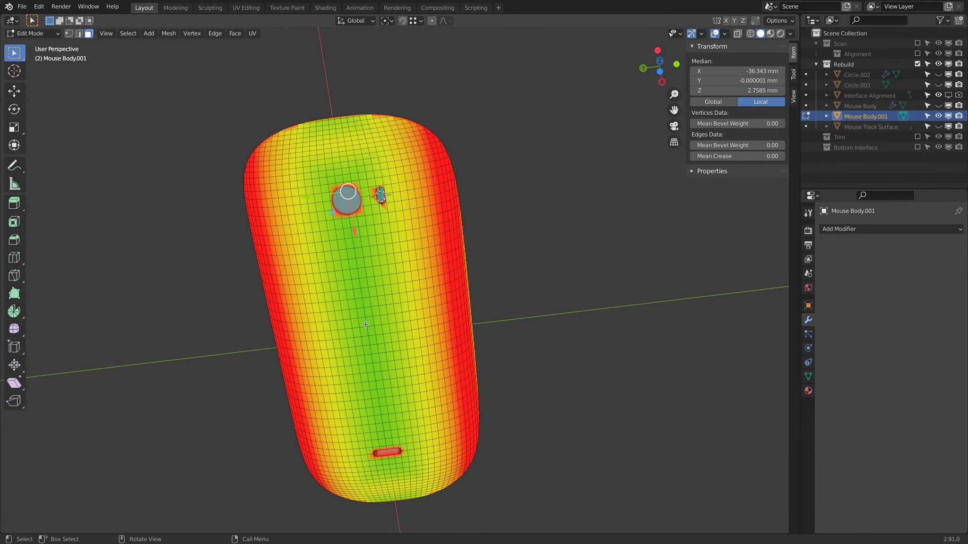
pyautogui.moveTo(366, 324); pyautogui.dragTo(364, 345, button='middle')
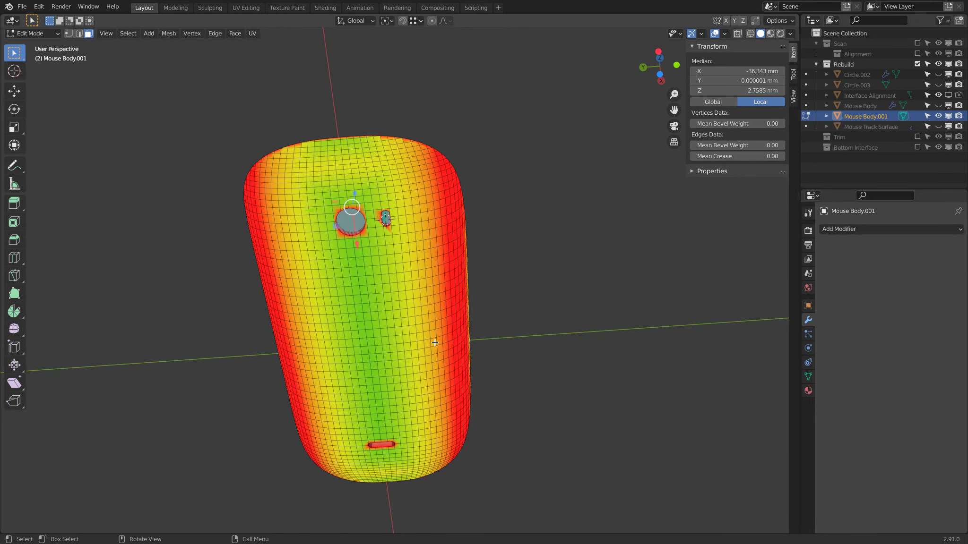
pyautogui.moveTo(455, 332); pyautogui.dragTo(453, 321, button='middle')
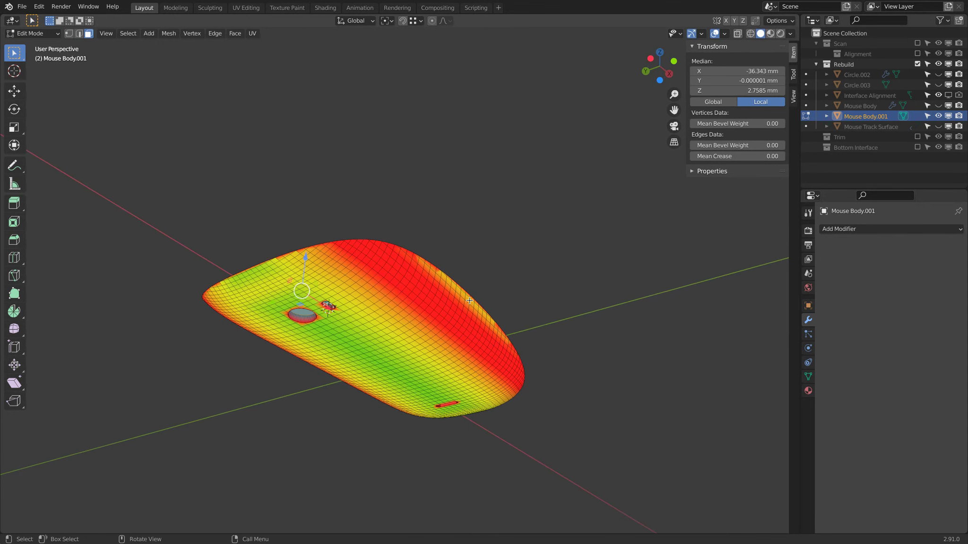
pyautogui.moveTo(480, 274); pyautogui.dragTo(505, 300, button='middle')
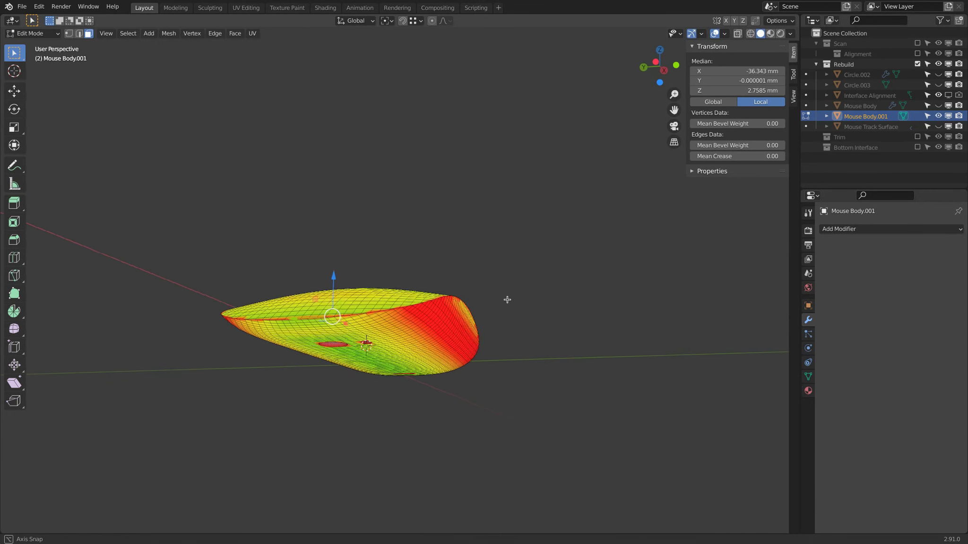
pyautogui.click(657, 62)
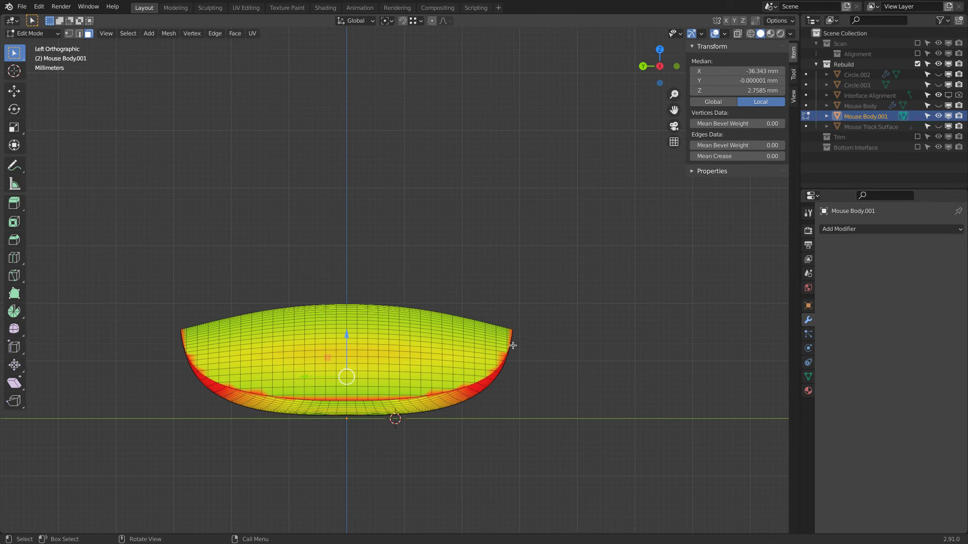
pyautogui.moveTo(545, 243); pyautogui.dragTo(125, 126, button='middle')
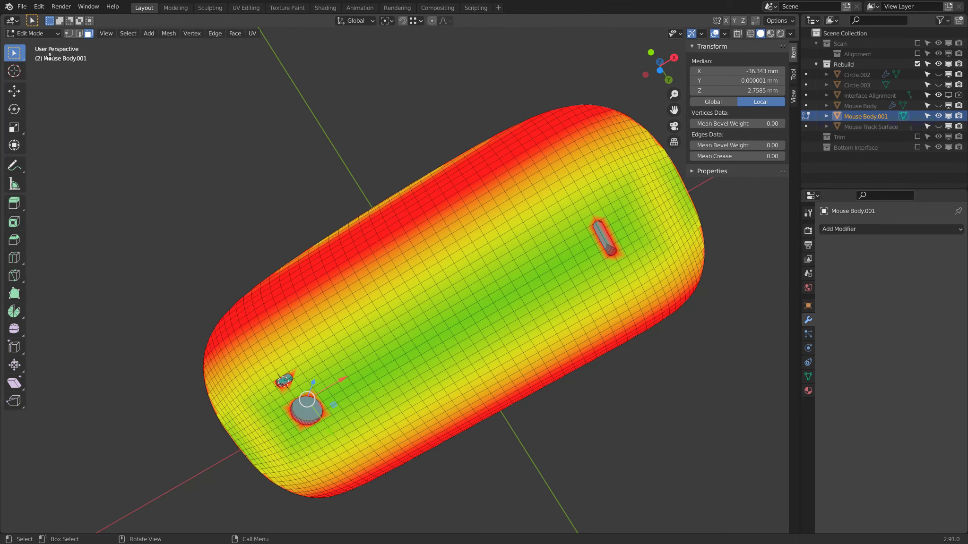
# Step: Compare the viewport overlay options in Object Mode with those in Edit Mode, checking where Mesh Analysis is offered
pyautogui.click(50, 33)
pyautogui.click(29, 45)
pyautogui.moveTo(472, 203); pyautogui.dragTo(534, 246, button='middle')
pyautogui.click(724, 33)
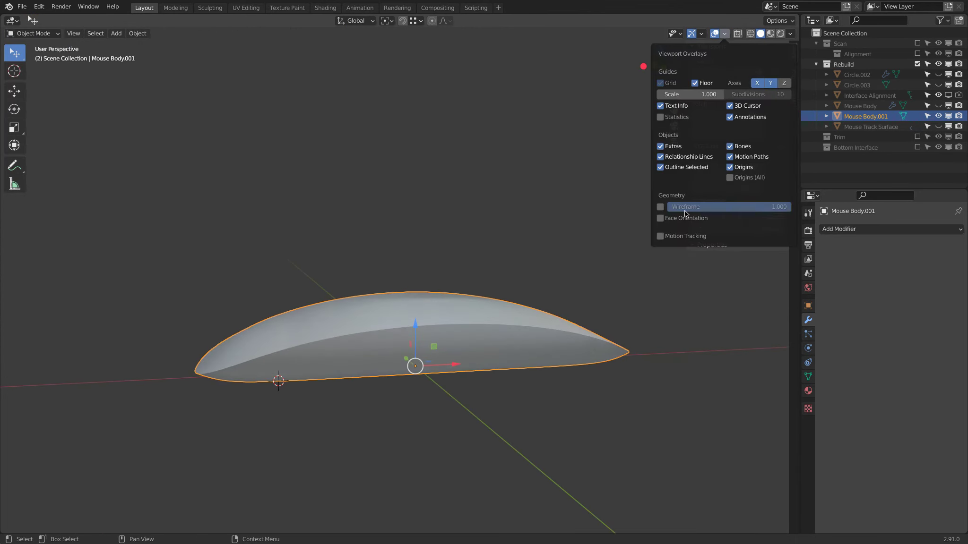
pyautogui.press('Tab')
pyautogui.click(724, 33)
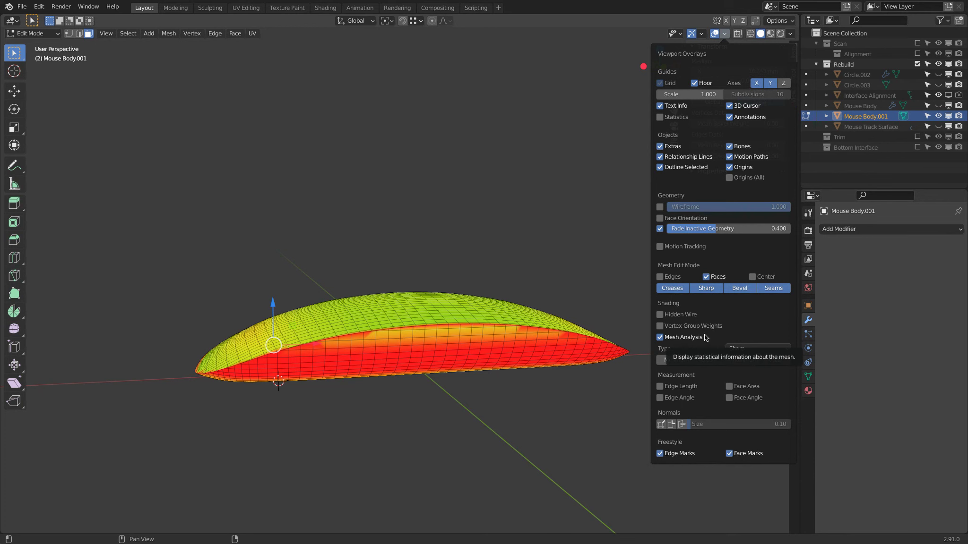
pyautogui.moveTo(435, 237); pyautogui.dragTo(478, 299, button='middle')
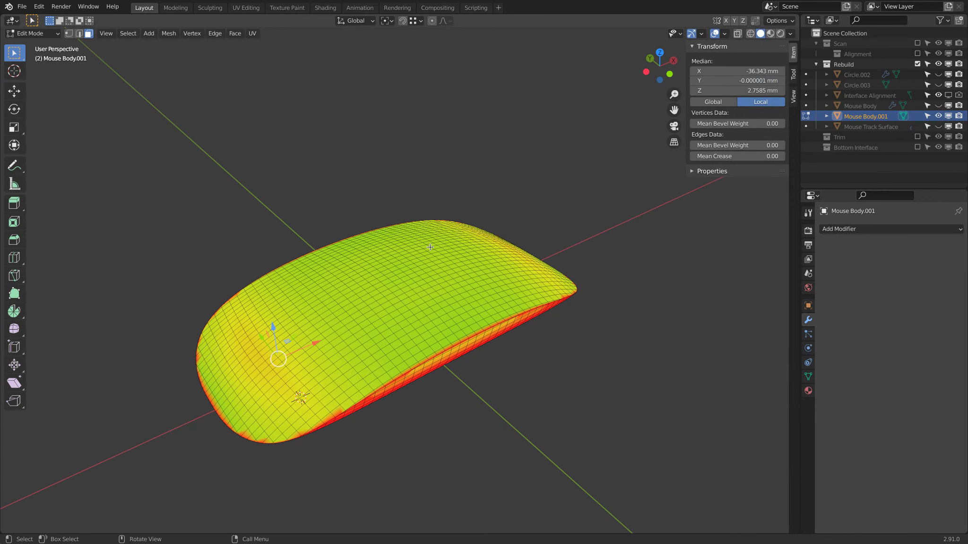